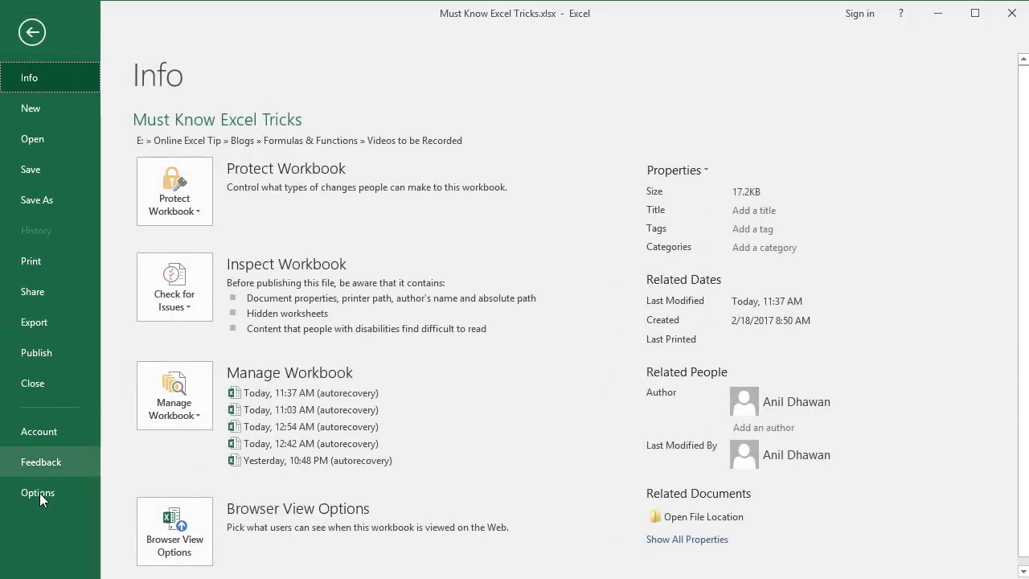
- Disable Live Preview in the general Excel options and check the fill colour palette on cell L8
left_click(40, 498)
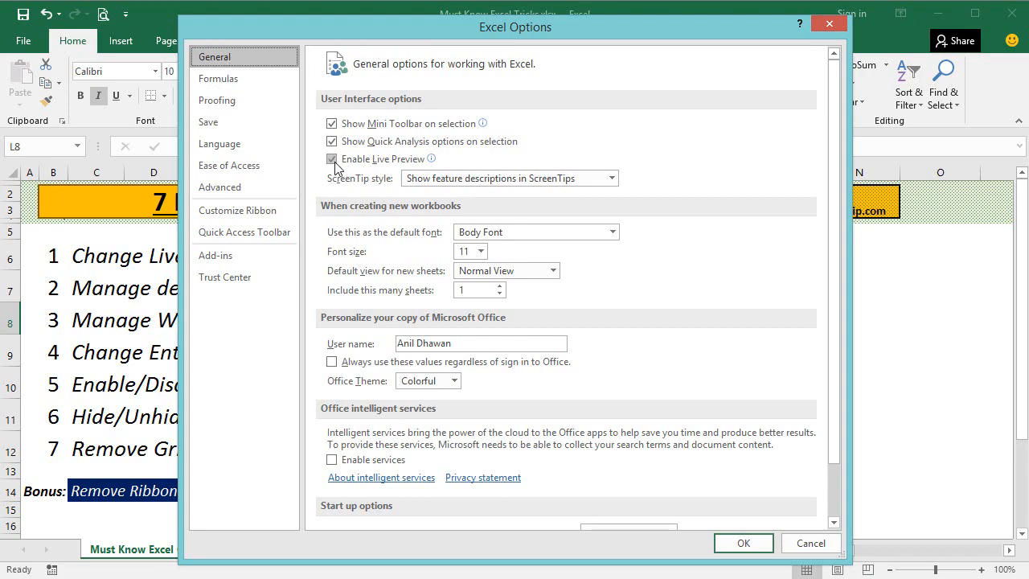
mouse_move(336, 165)
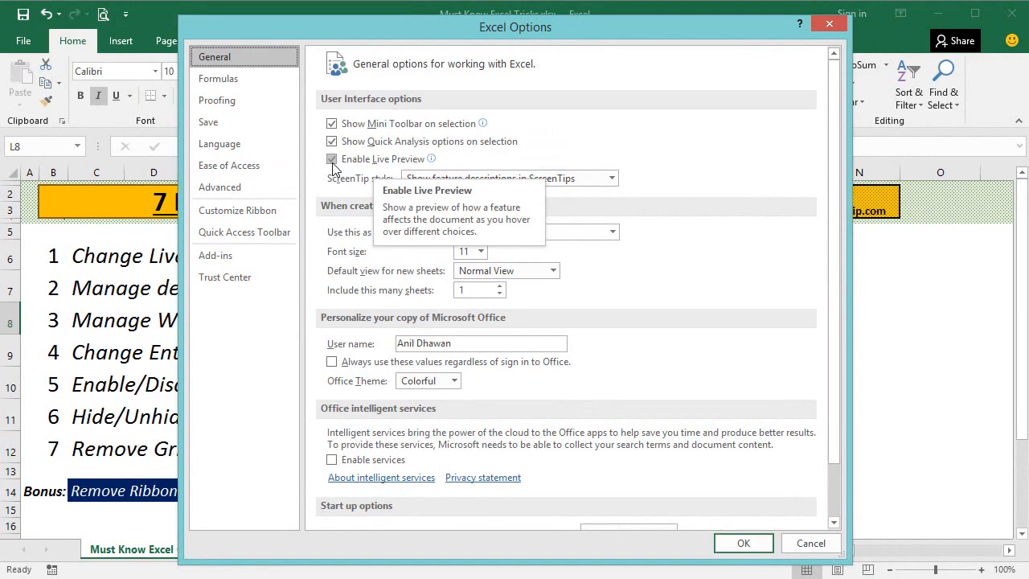
left_click(332, 164)
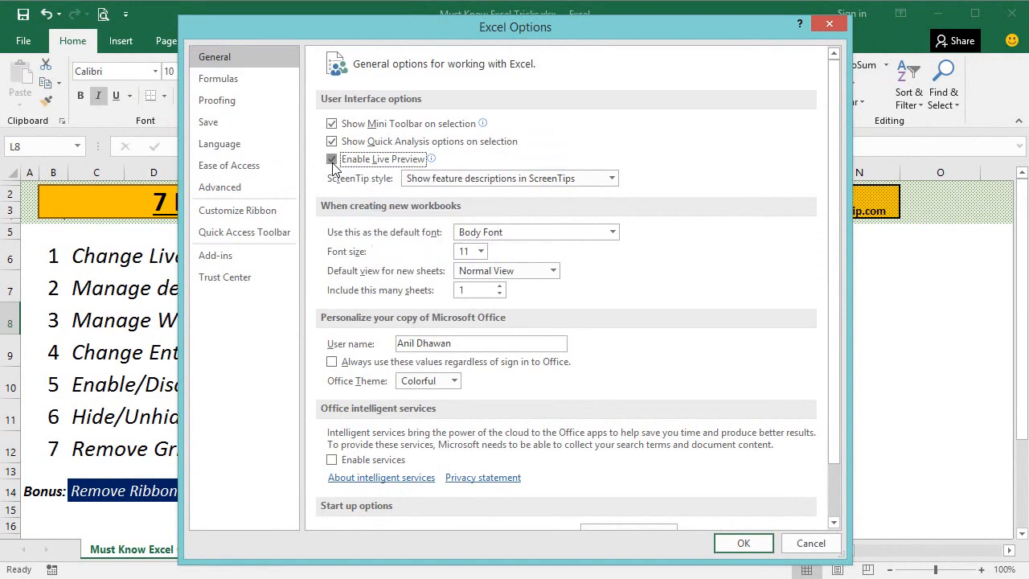
left_click(745, 543)
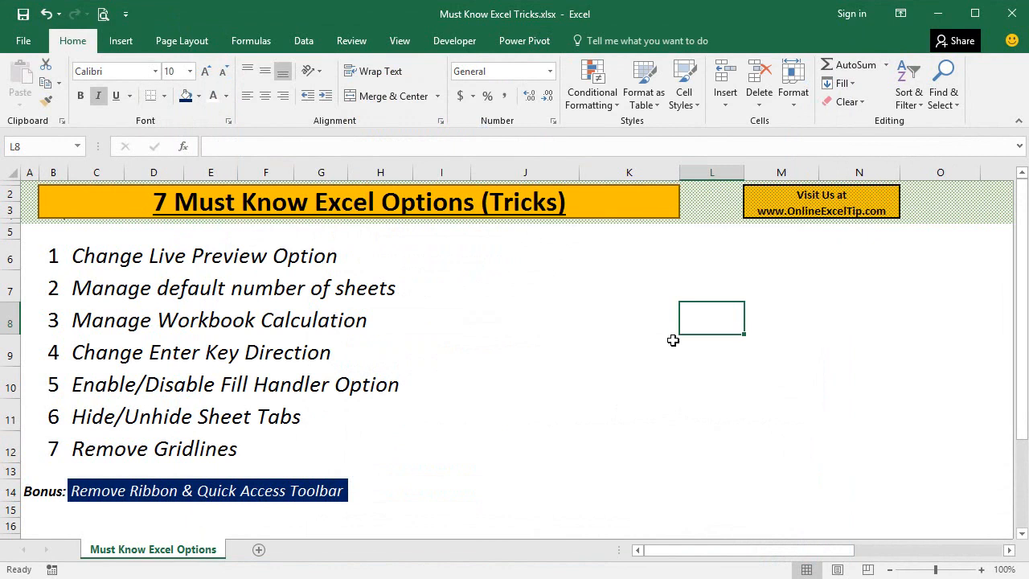
left_click(198, 96)
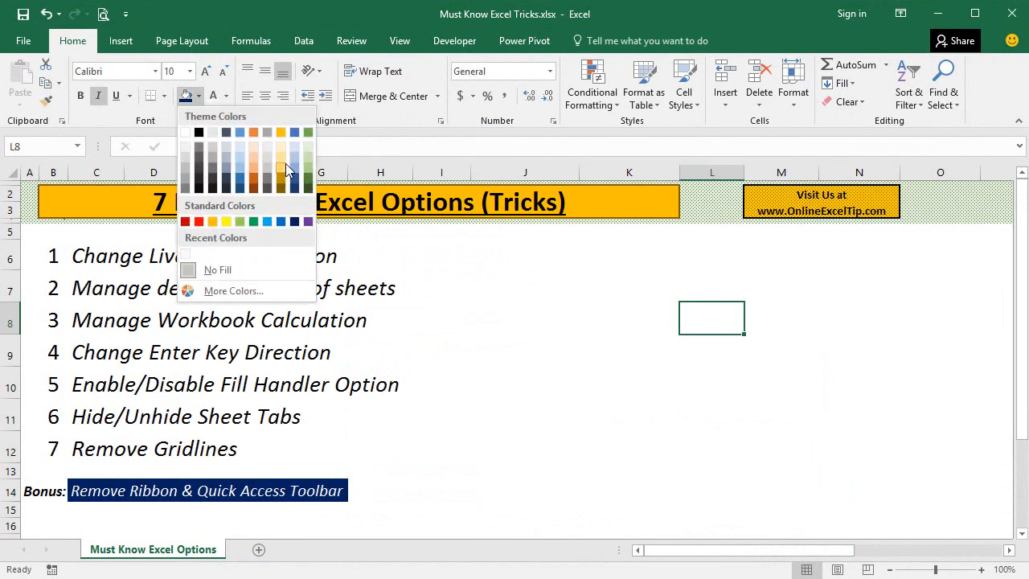
key("Escape")
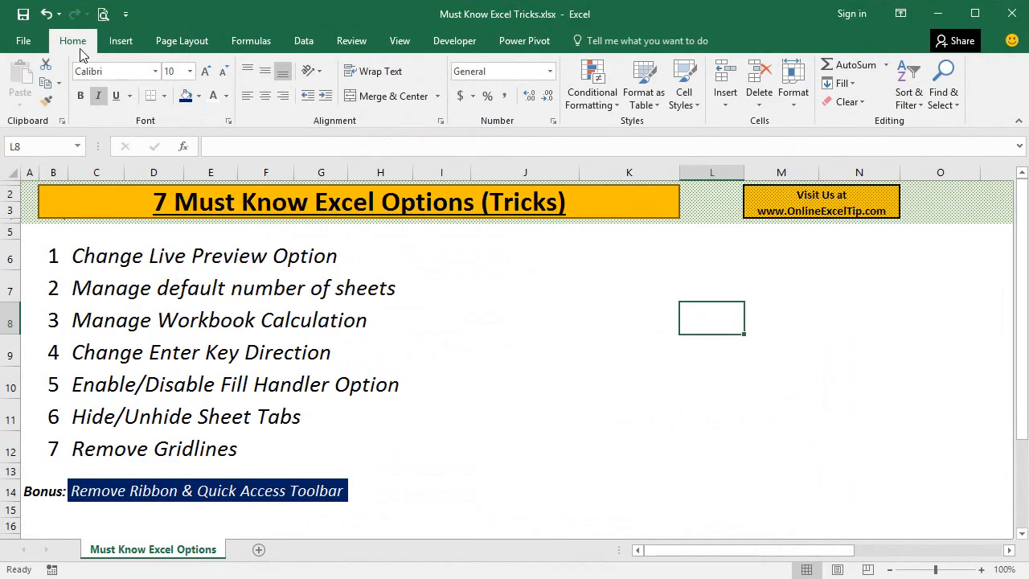
- Enable Live Preview in the general Excel options
left_click(18, 39)
left_click(55, 496)
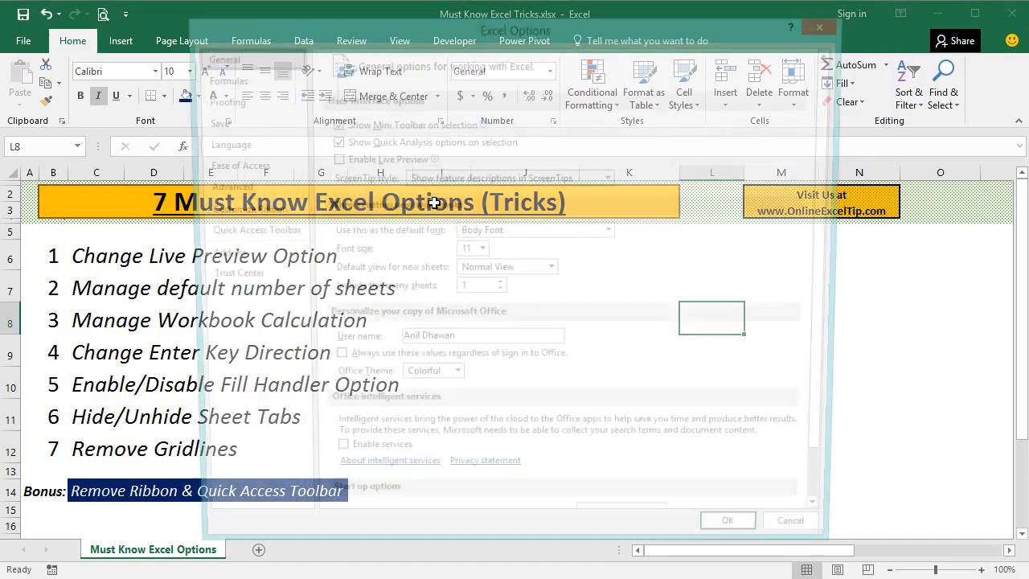
left_click(395, 164)
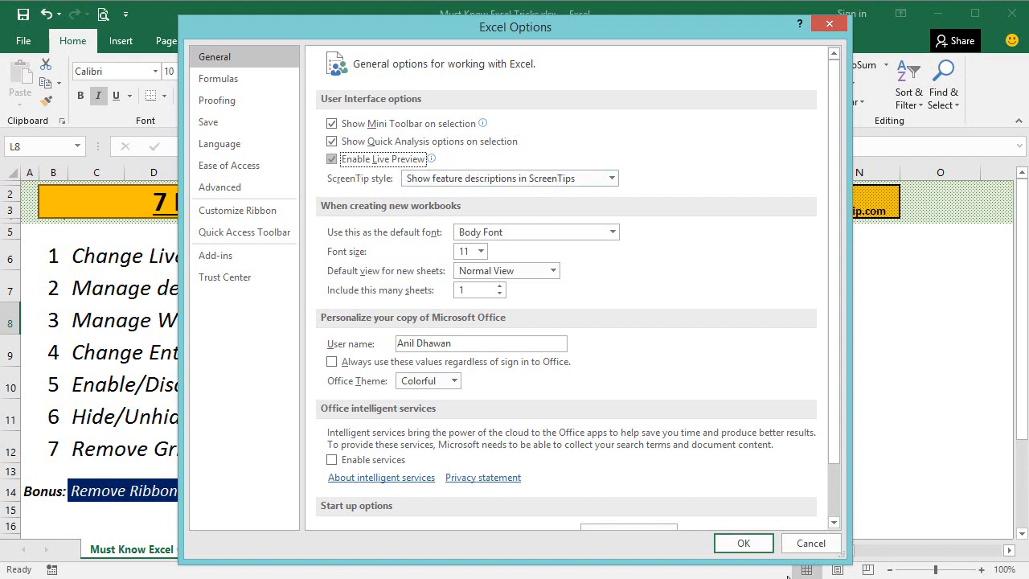
left_click(744, 542)
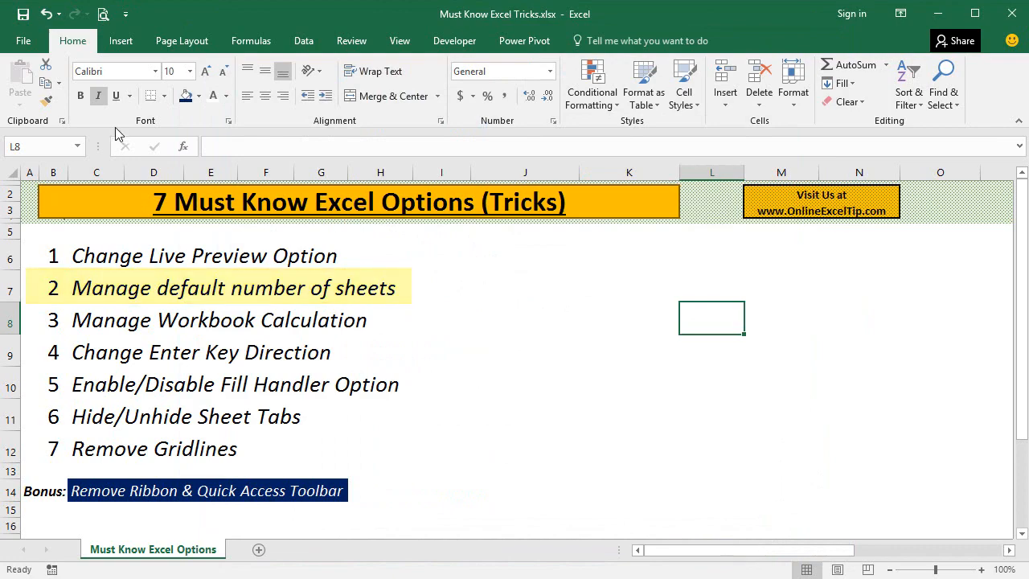
- Set the number of sheets included in new workbooks to 3 in the general Excel options
left_click(23, 40)
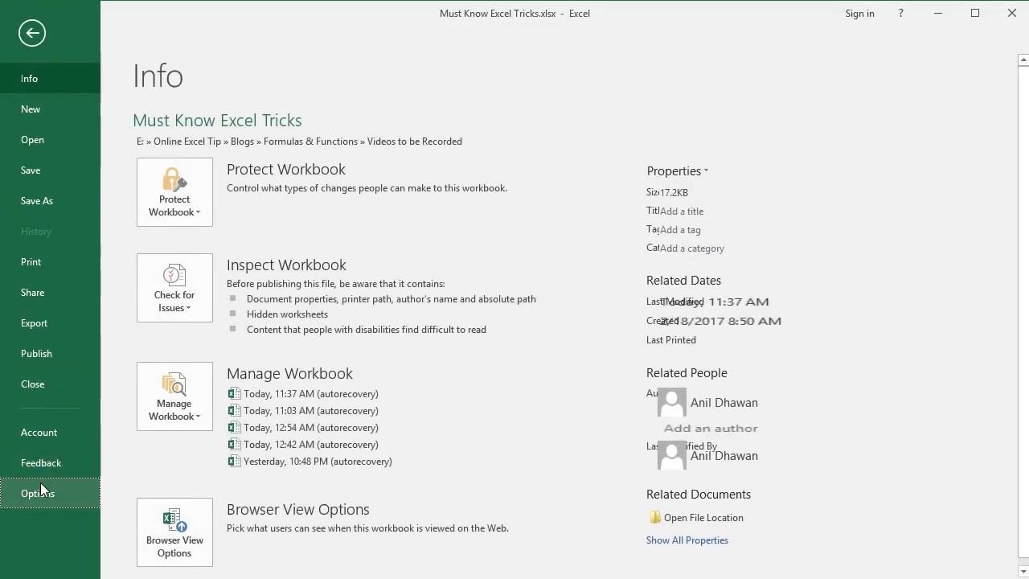
left_click(40, 488)
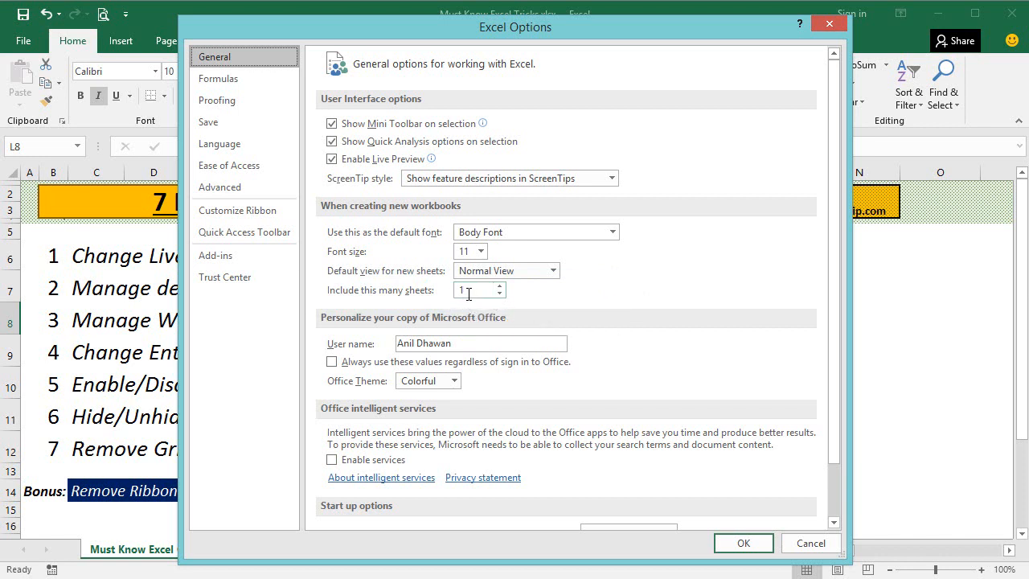
left_click(476, 293)
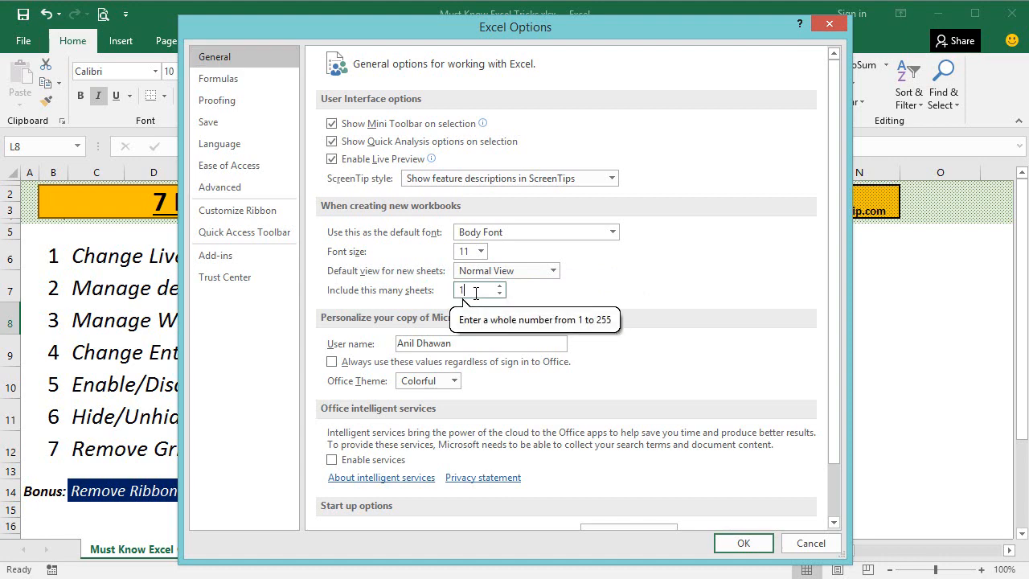
key("BackSpace")
type("3")
left_click(732, 545)
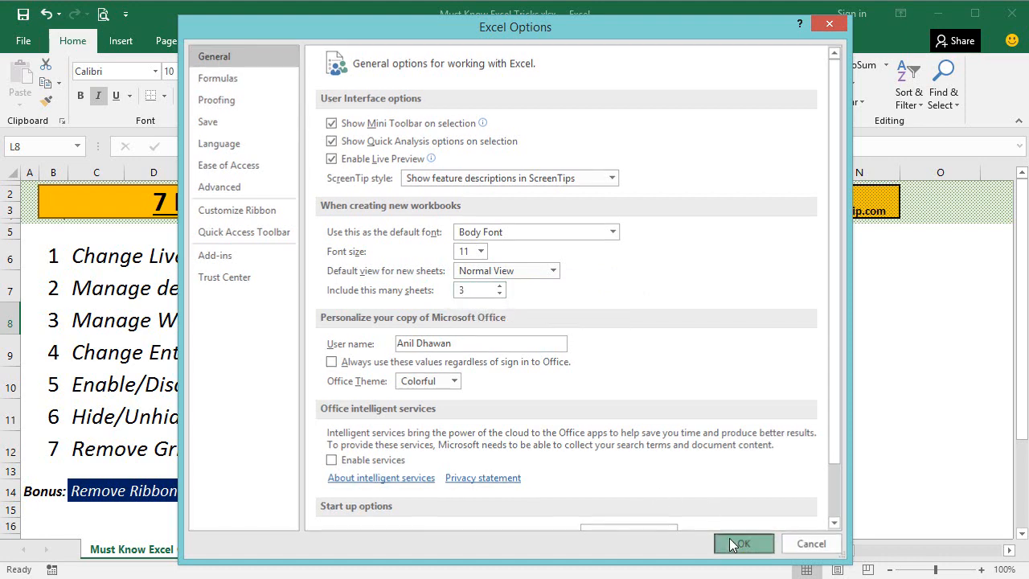
left_click(664, 462)
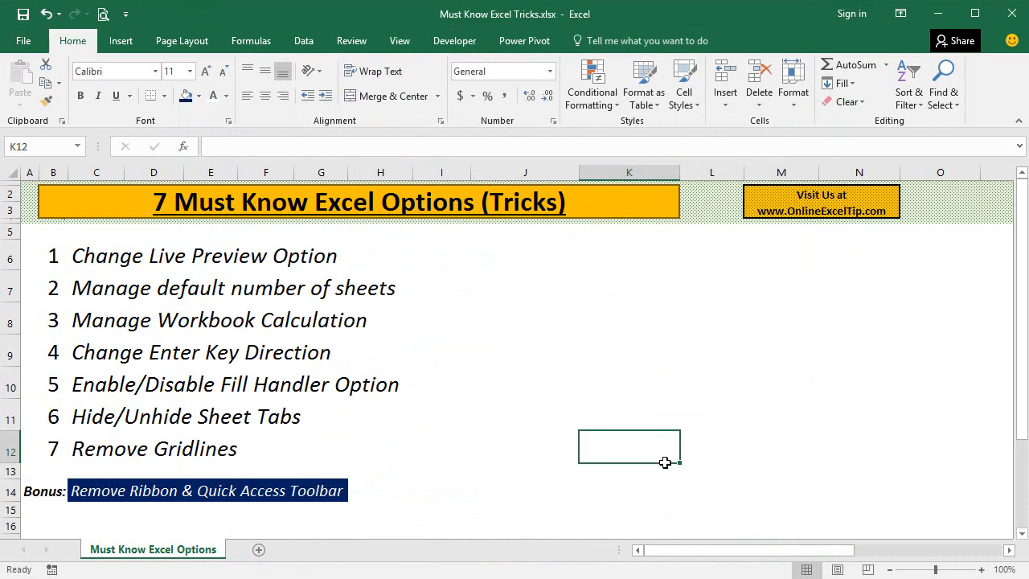
- Create a blank workbook to check its default sheets and close it again
key("ctrl+n")
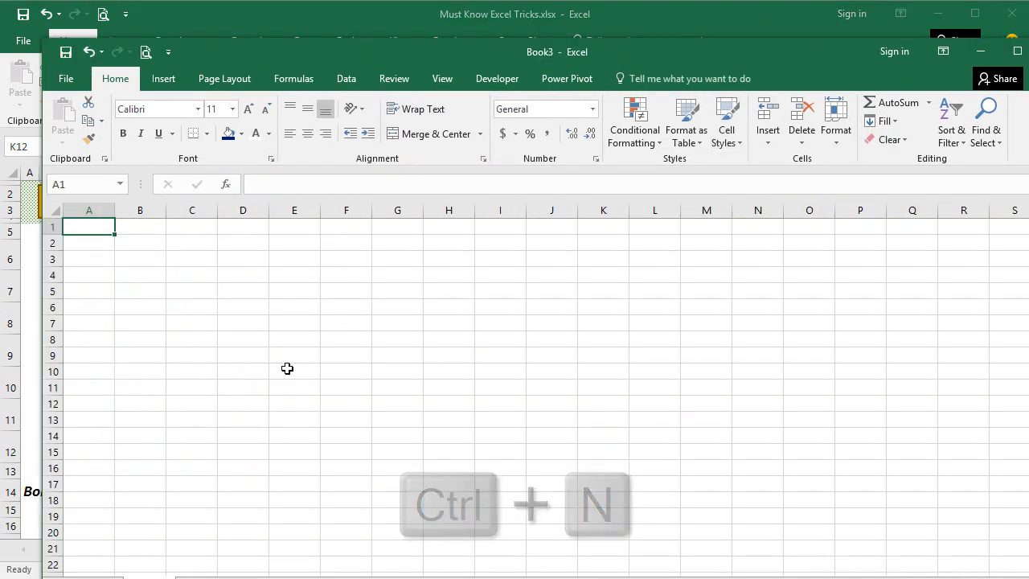
mouse_move(543, 59)
left_mouse_down()
mouse_move(470, 11)
mouse_move(507, 21)
left_mouse_up()
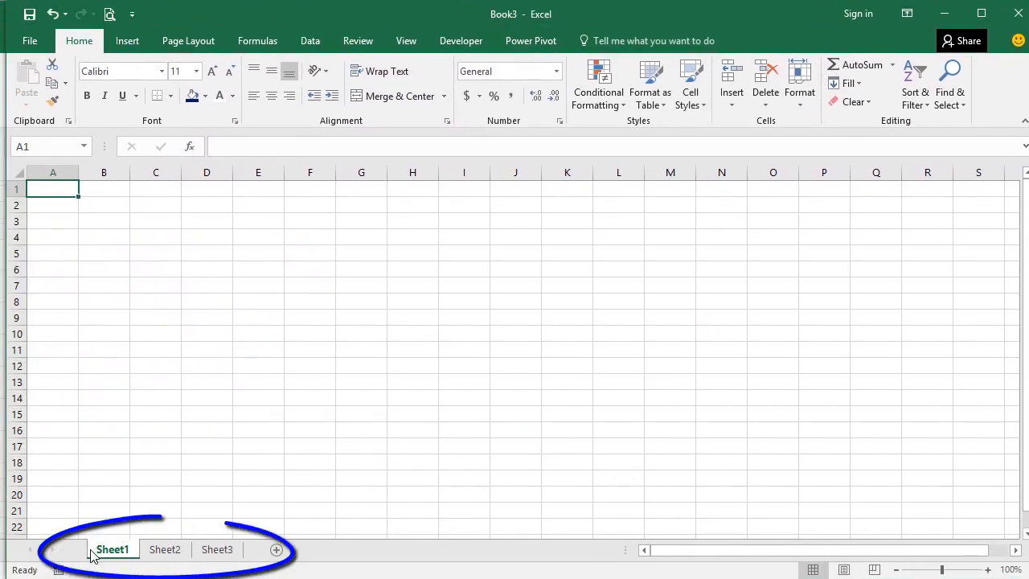
left_click(1018, 14)
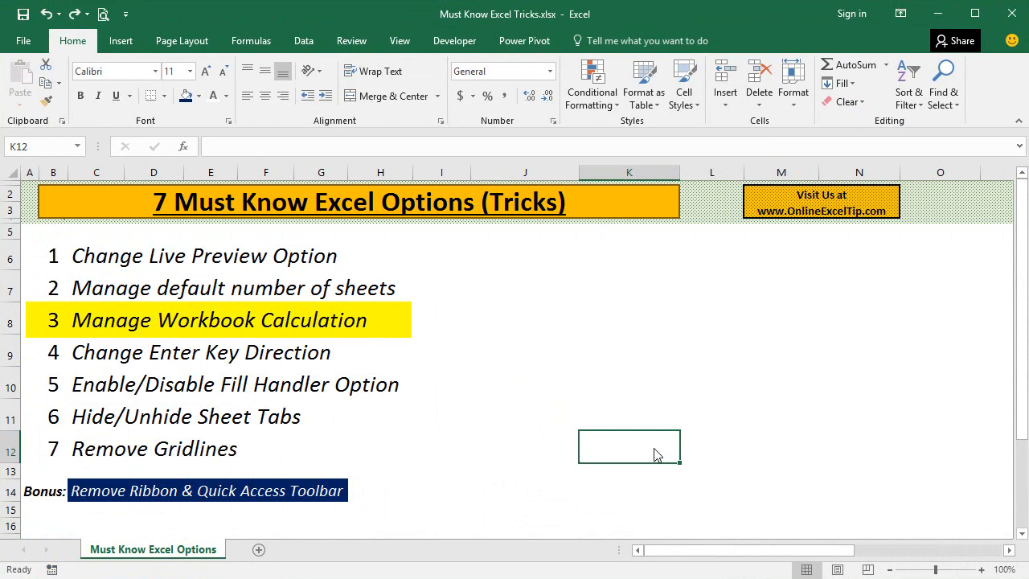
- Enter 34, 34, 3423, 23, 23 and 34 in cells L7 to L12
left_click(716, 278)
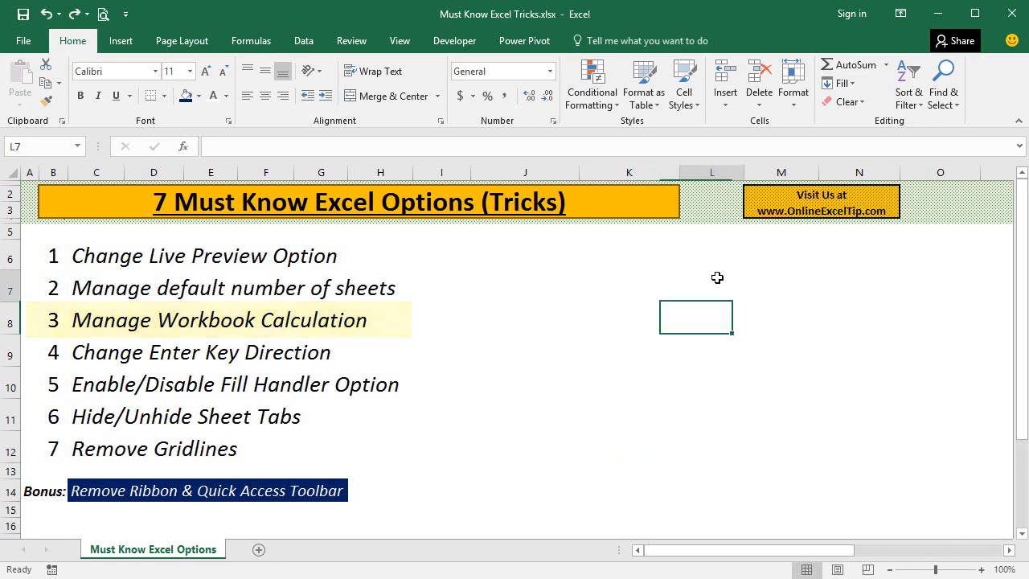
type("34")
key("Return")
type("34")
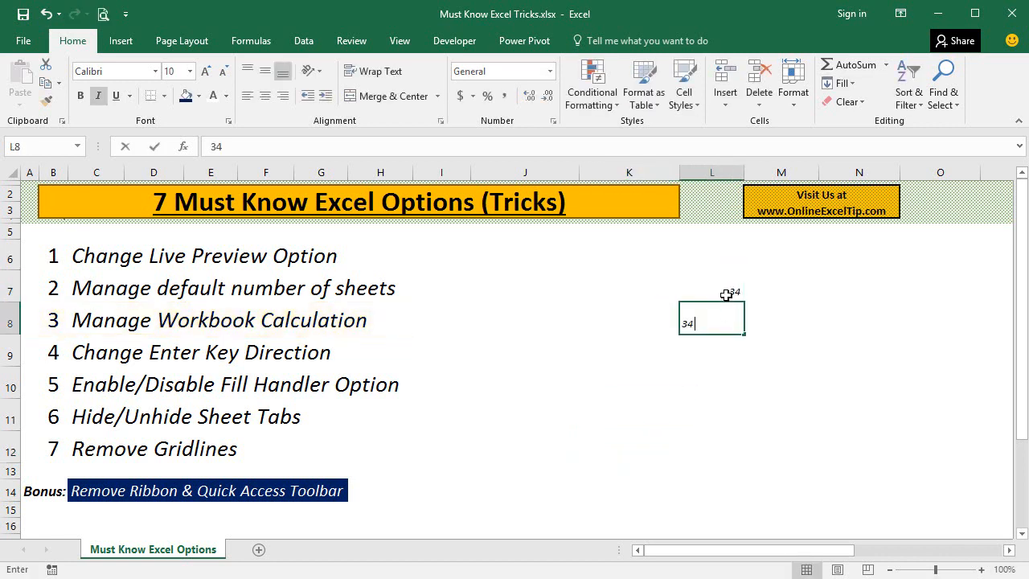
key("Return")
type("3423")
key("Return")
type("23")
key("Return")
type("23")
key("Return")
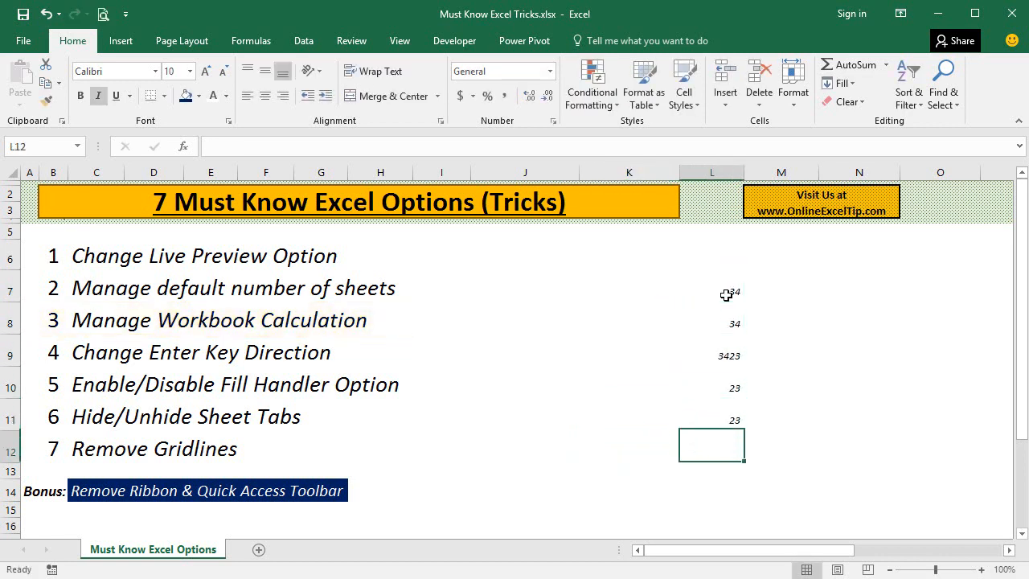
type("34")
key("Return")
- Add up the range L7:L12 in cell L14 with the SUM function
key("Return")
type("=sum")
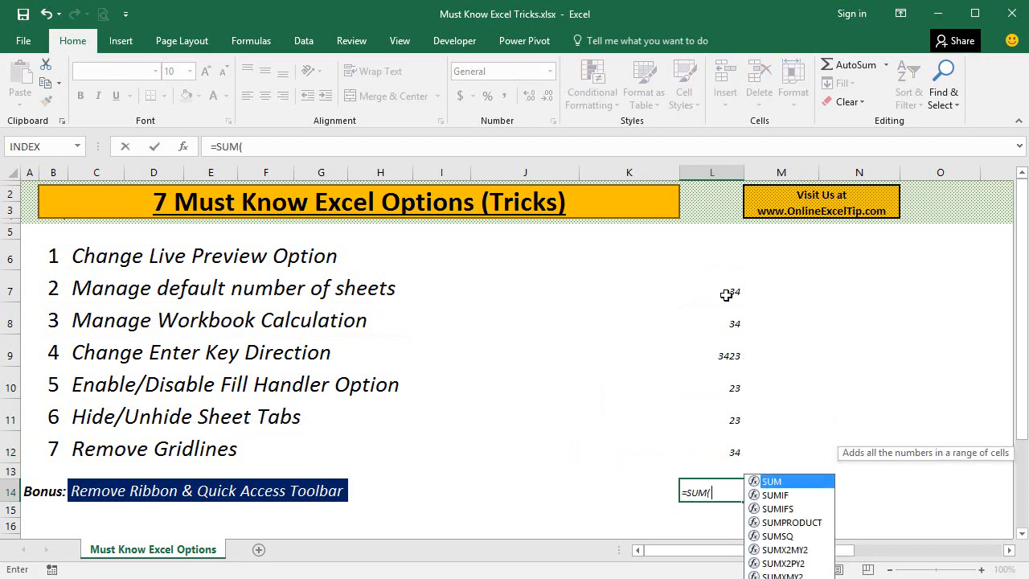
key("Tab")
left_click_drag(731, 294, 731, 451)
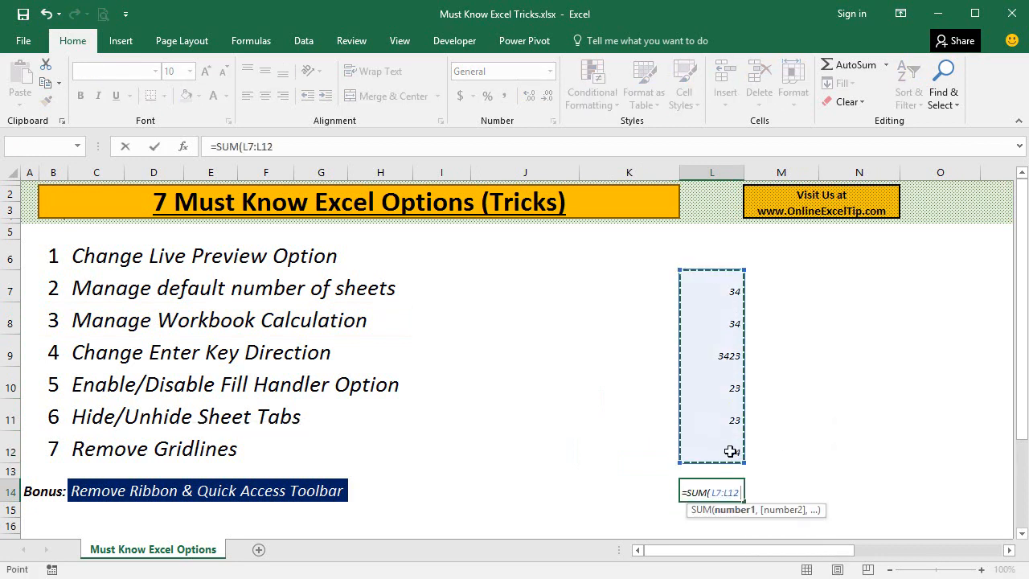
type(")")
key("Return")
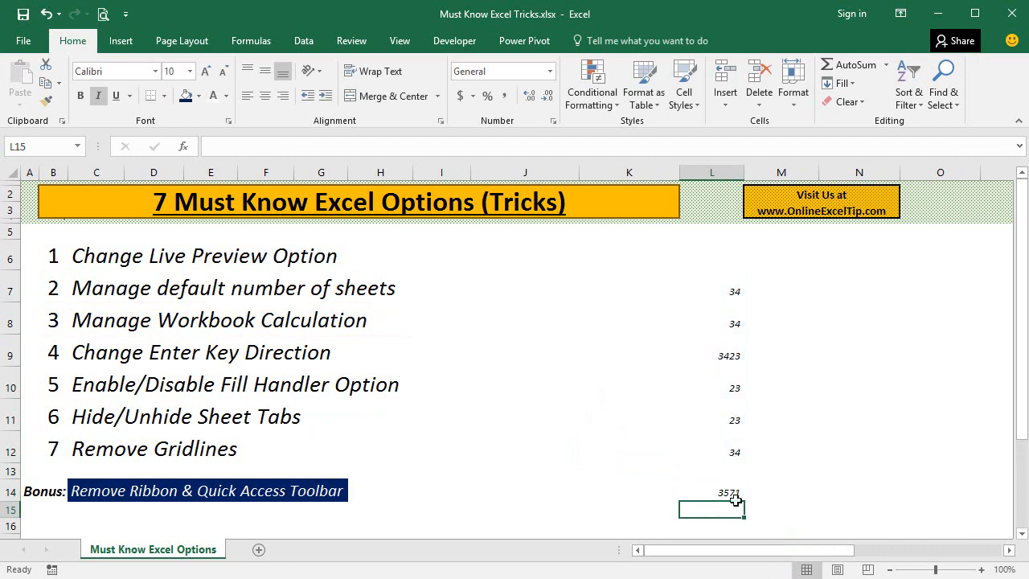
- Change cell L9 to 478 and check the total in cell L14
left_click(732, 356)
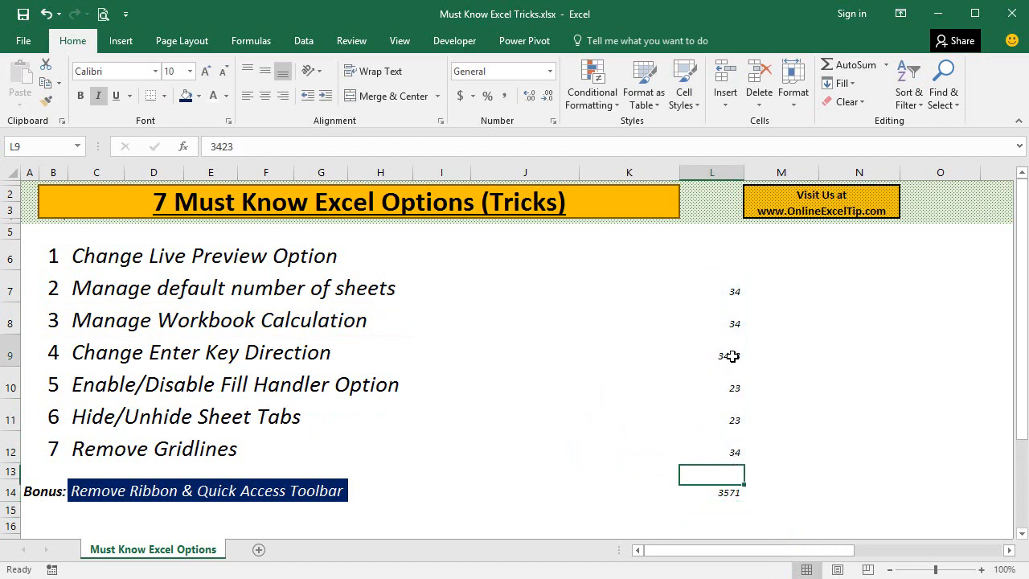
type("478")
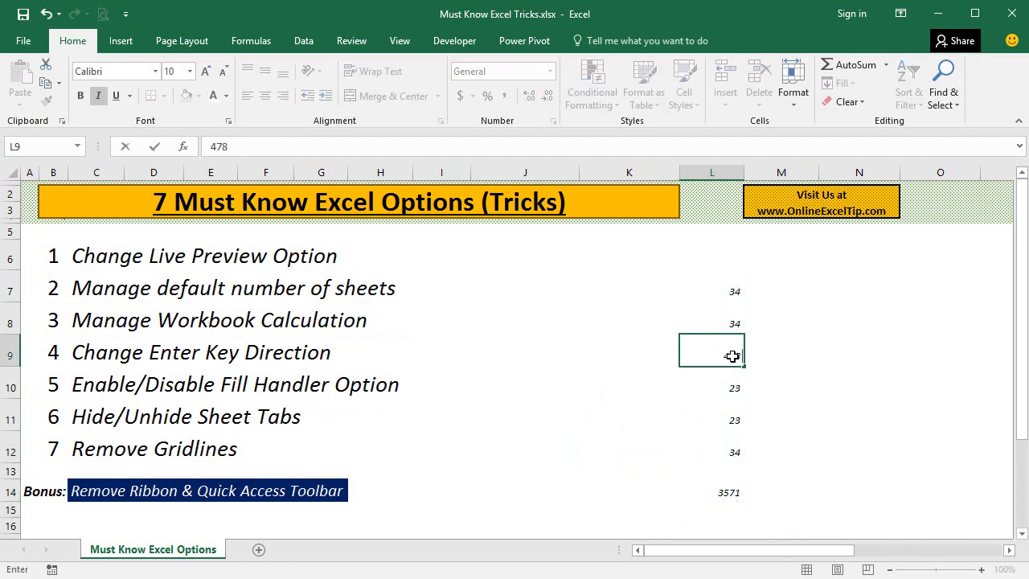
key("Return")
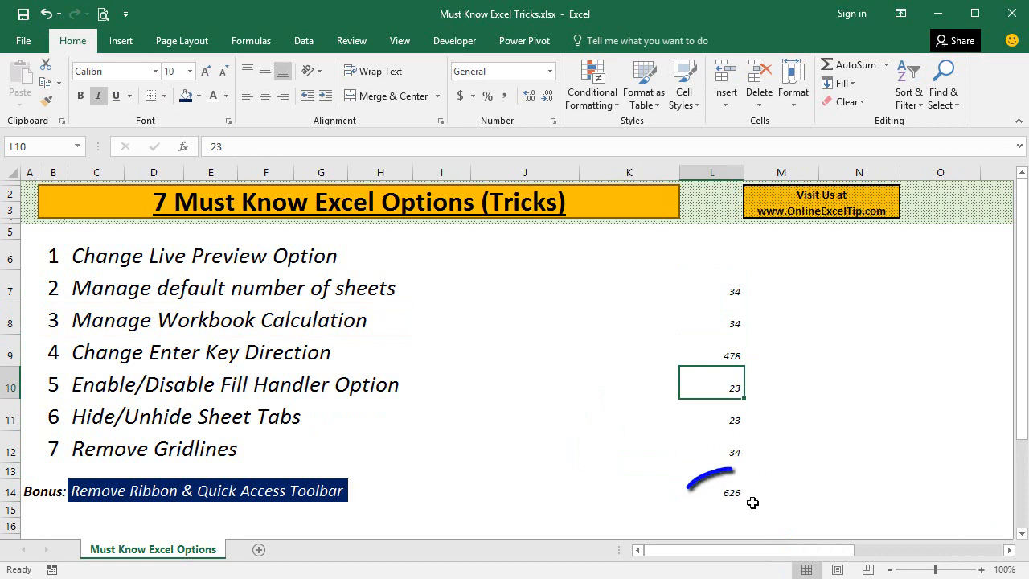
mouse_move(752, 503)
left_mouse_down()
mouse_move(756, 514)
mouse_move(712, 501)
left_mouse_up()
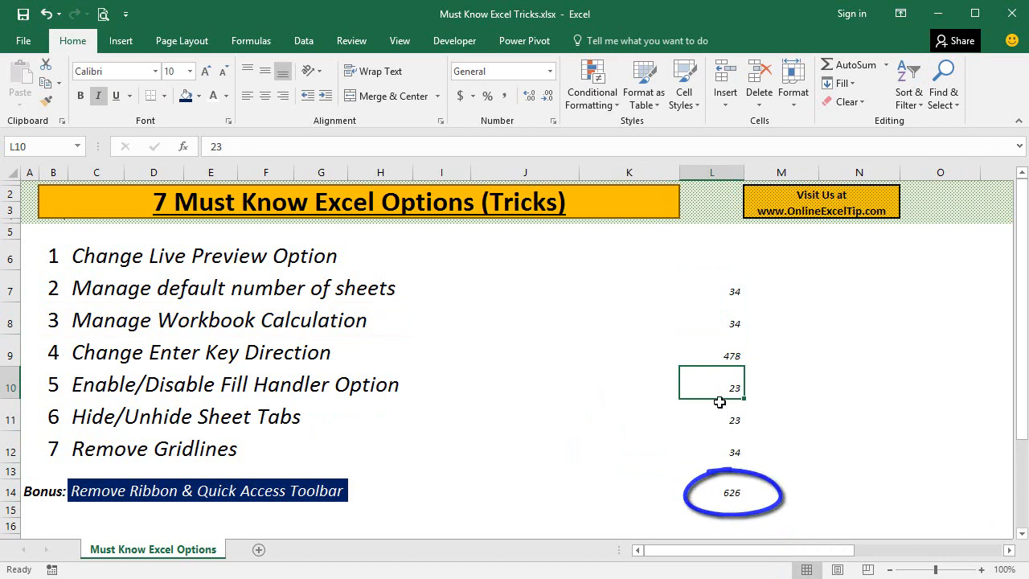
- Switch the workbook's calculation mode to Manual
left_click(252, 45)
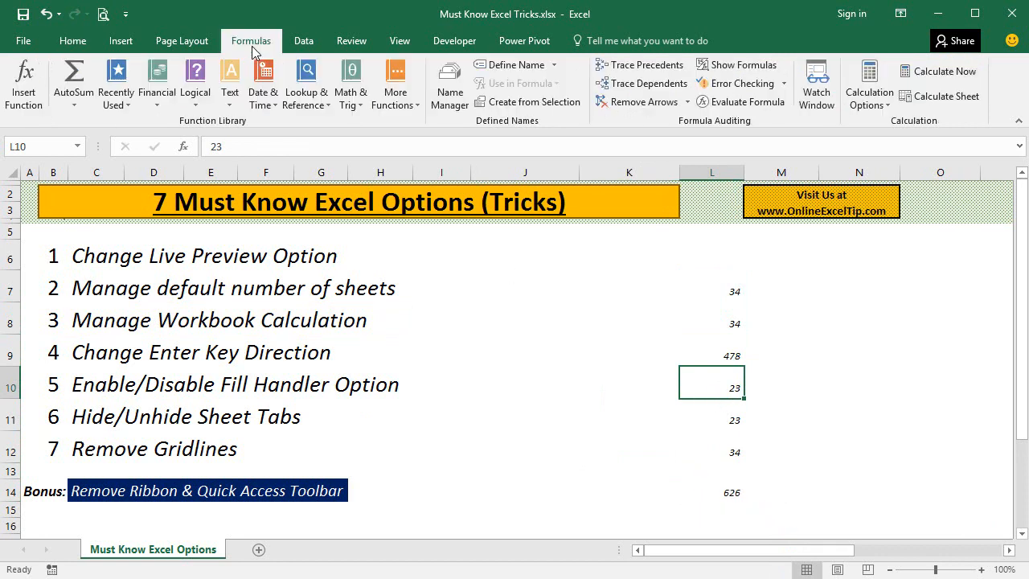
left_click(877, 98)
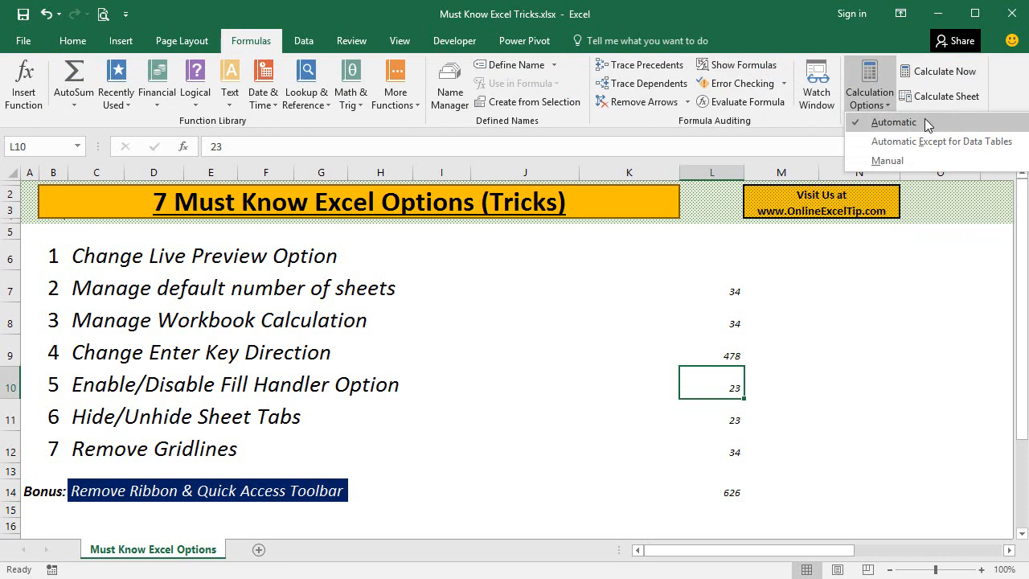
left_click(884, 162)
- Change cell L9 to 47 and check the SUM formula in cell L14
left_click(730, 352)
type("47")
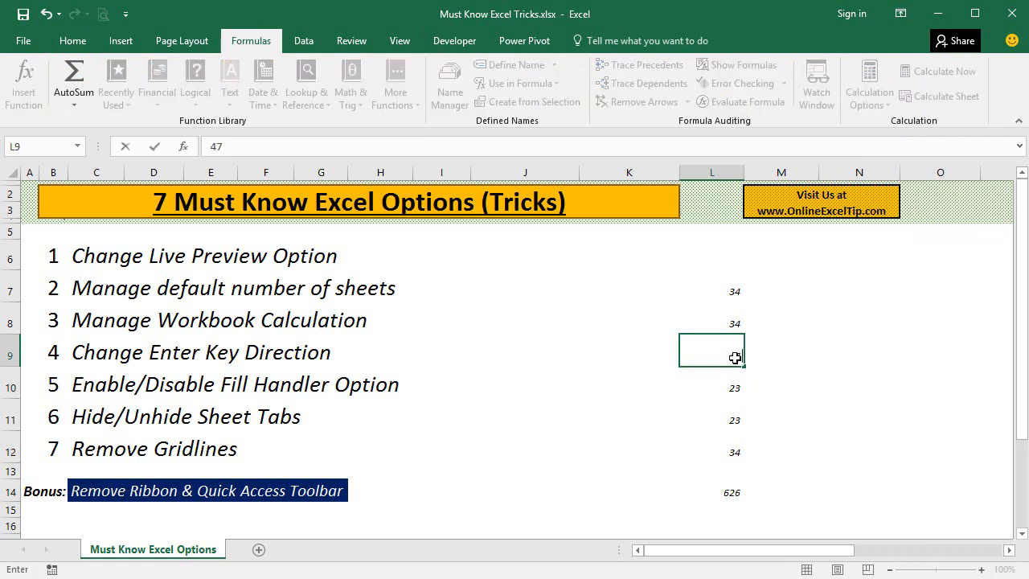
key("Return")
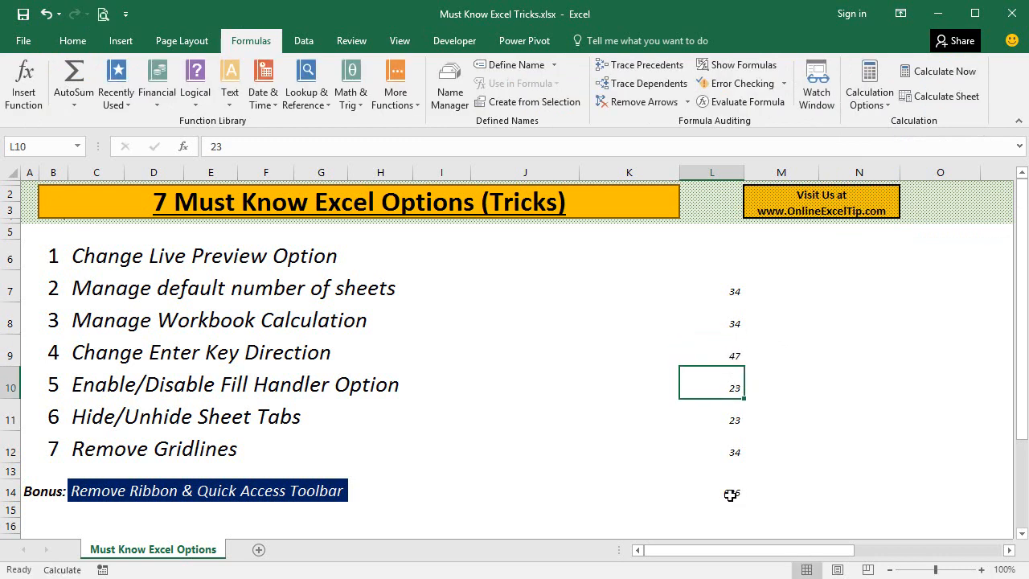
left_click(730, 494)
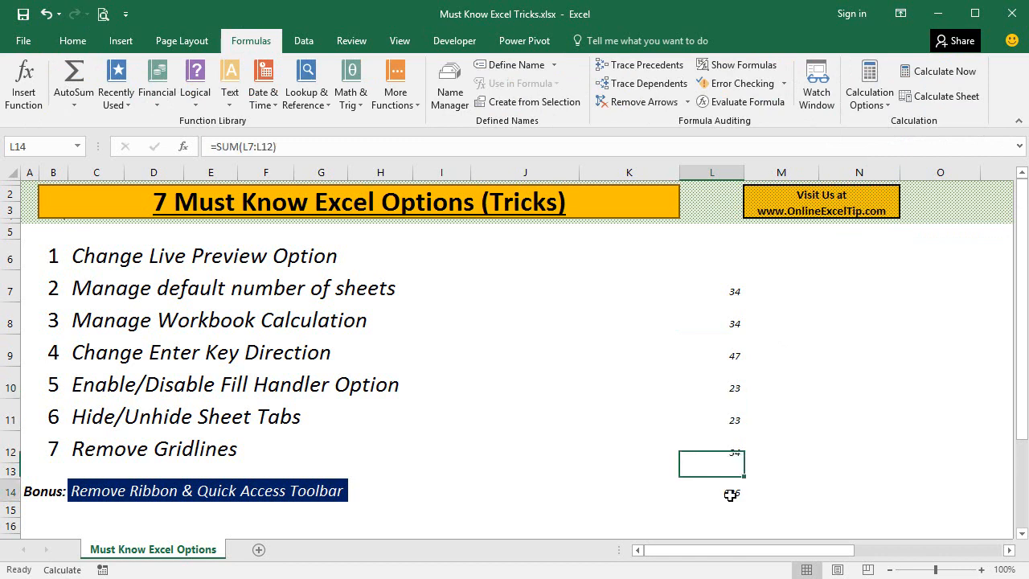
- Re-enter the SUM formula in cell L14 to recalculate it while the workbook is in Manual calculation mode
left_click(873, 88)
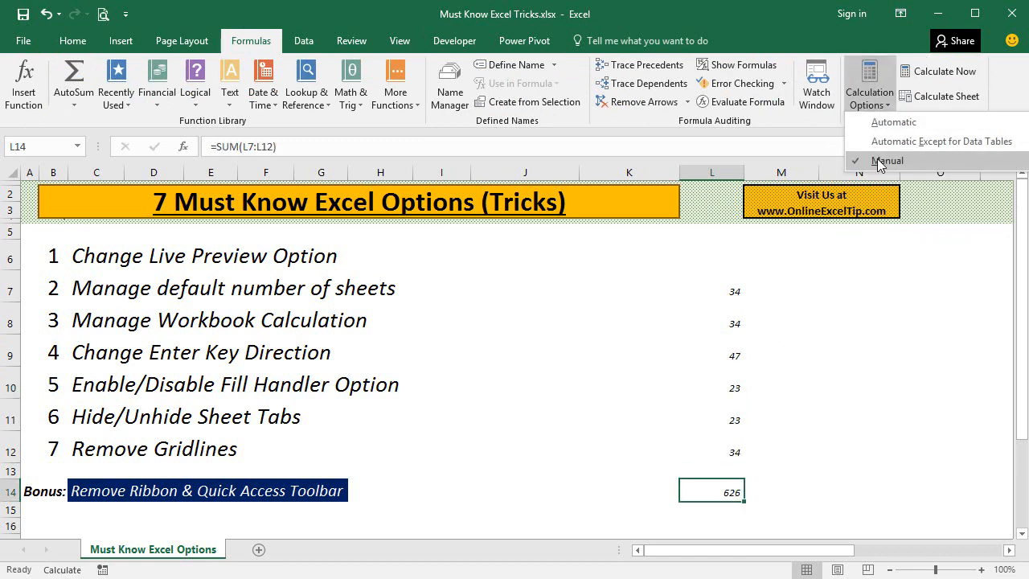
left_click(718, 498)
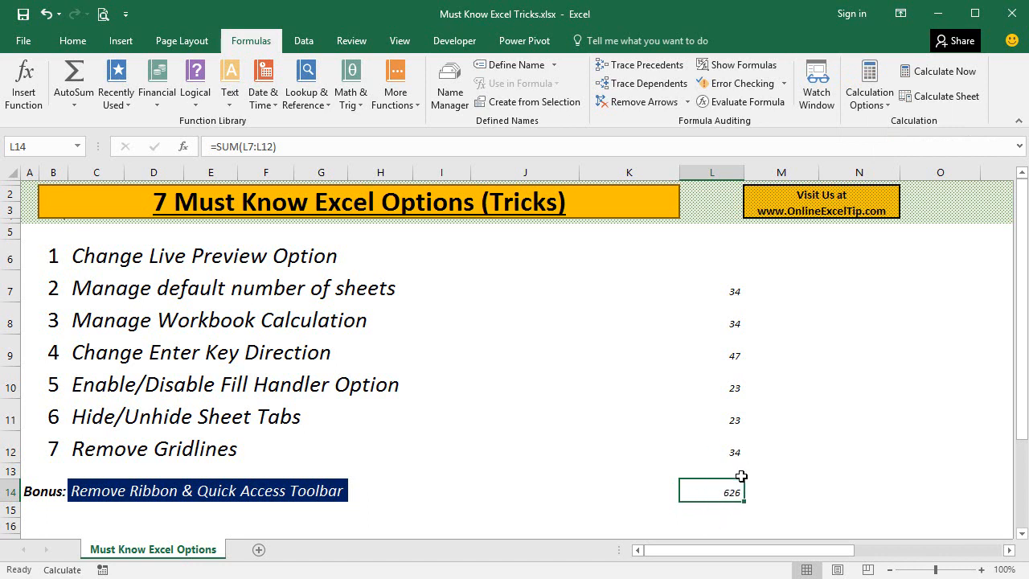
key("F2")
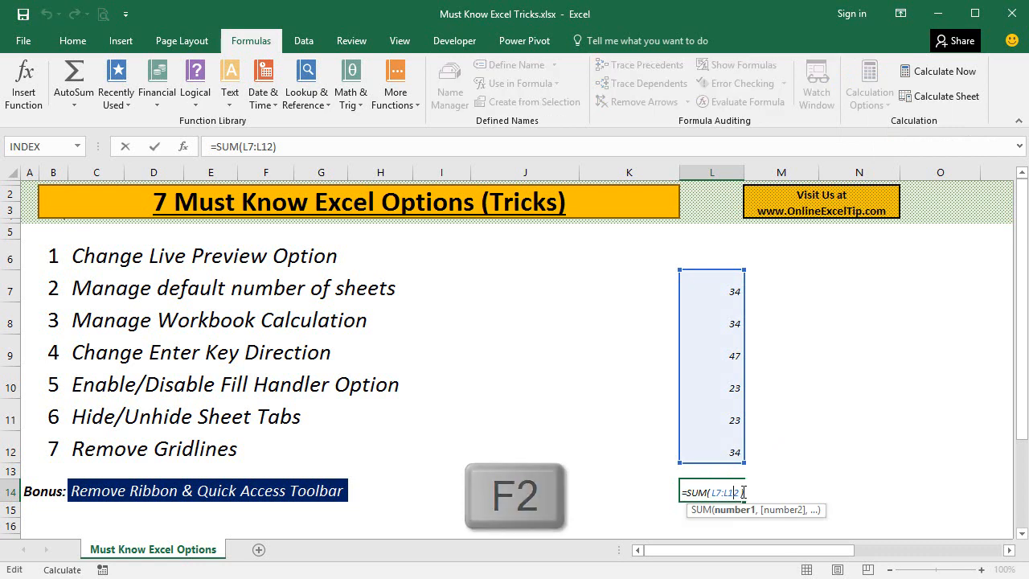
key("Return")
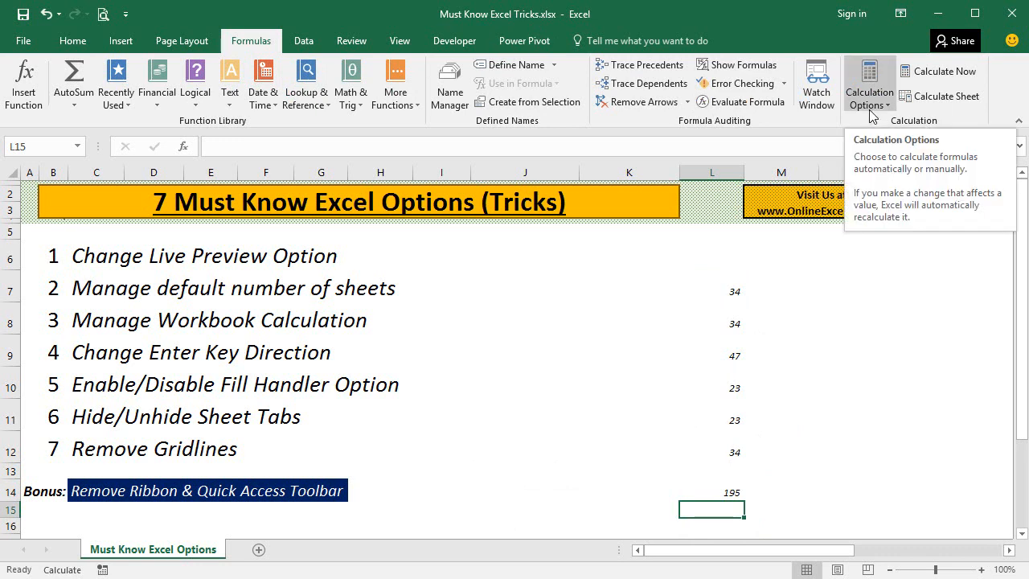
- Set Workbook Calculation to Automatic in the formula settings of Excel Options
left_click(14, 40)
left_click(48, 498)
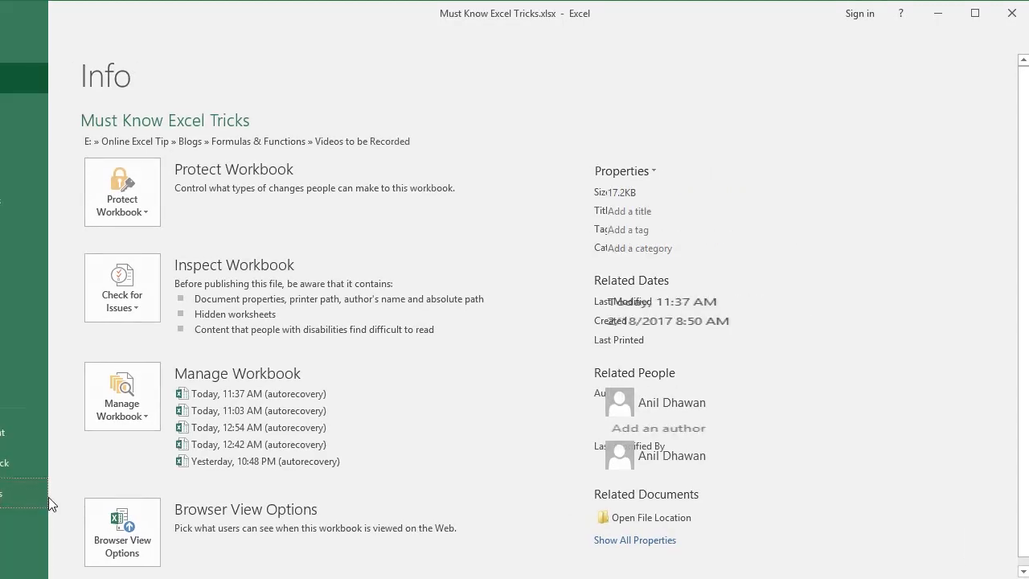
left_click(255, 79)
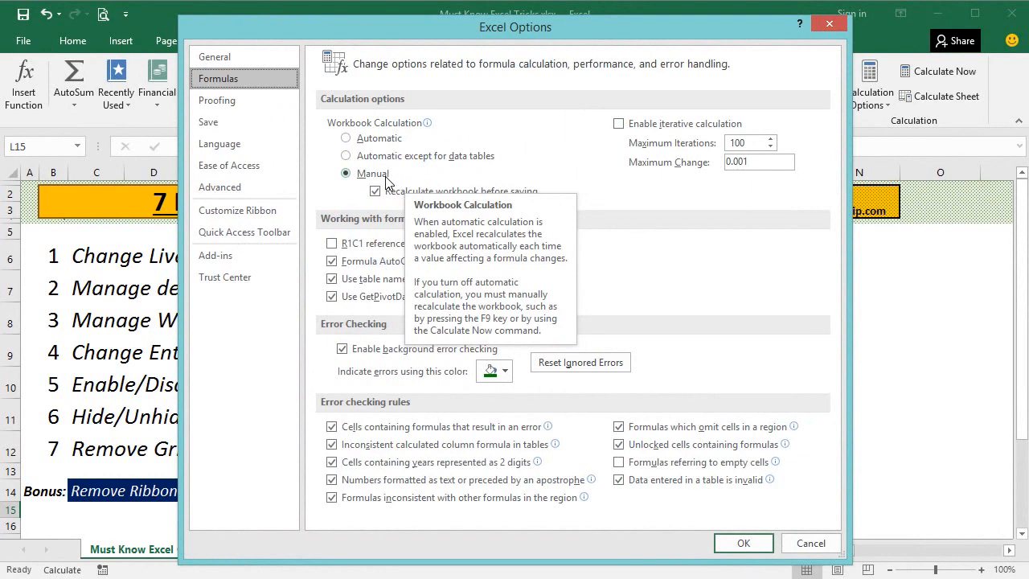
left_click(371, 139)
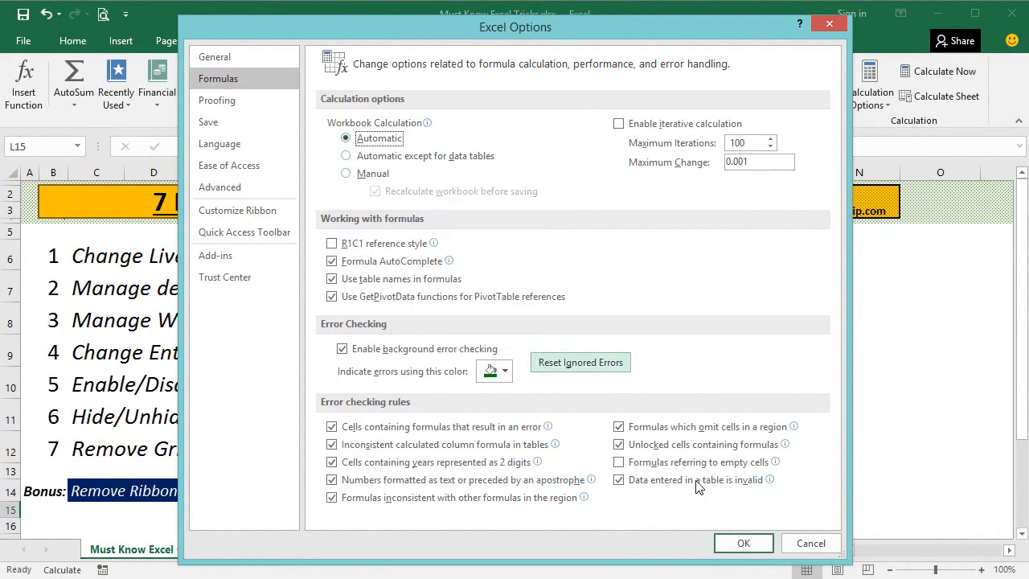
left_click(746, 544)
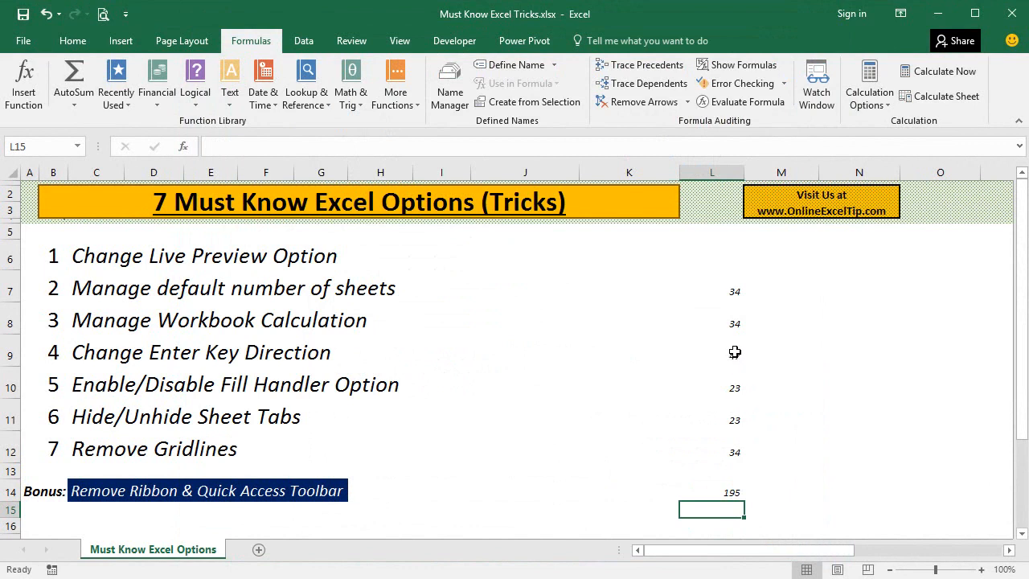
- Change cell L9 to 78 to test the automatic recalculation of the total in L14
left_click(734, 348)
type("78")
key("Return")
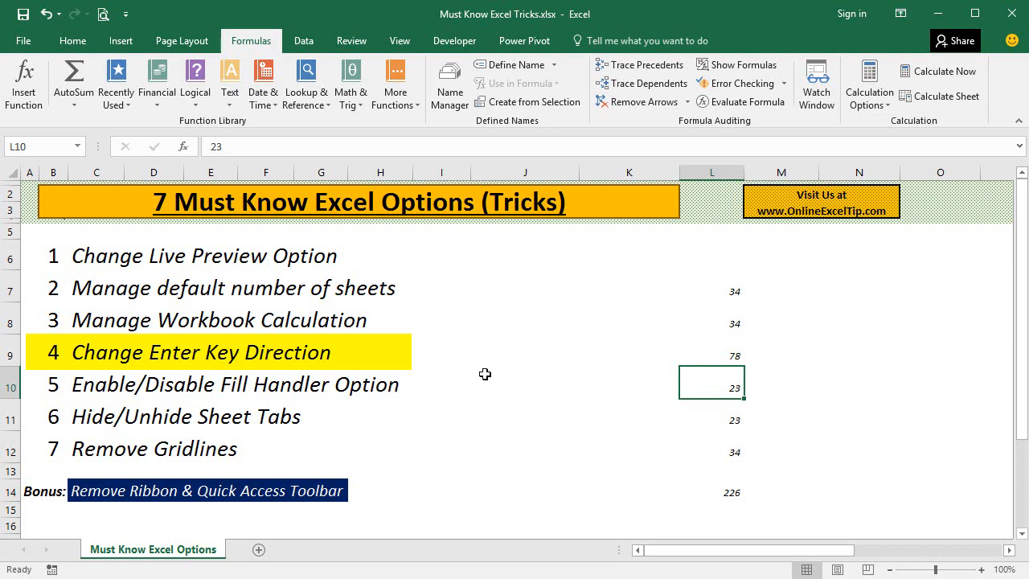
left_click(538, 352)
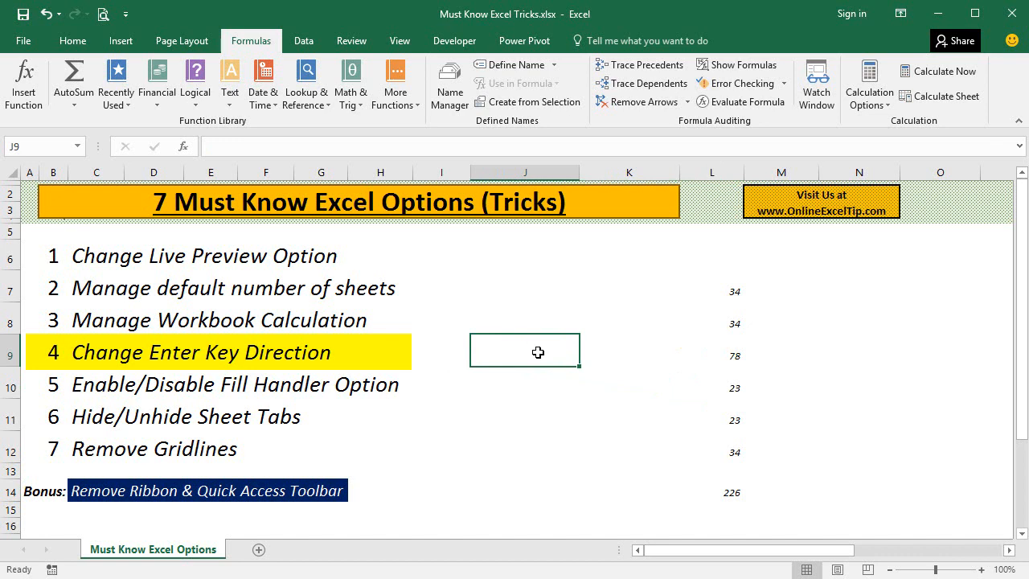
key("Right")
key("Right")
key("Right")
key("Left")
key("Left")
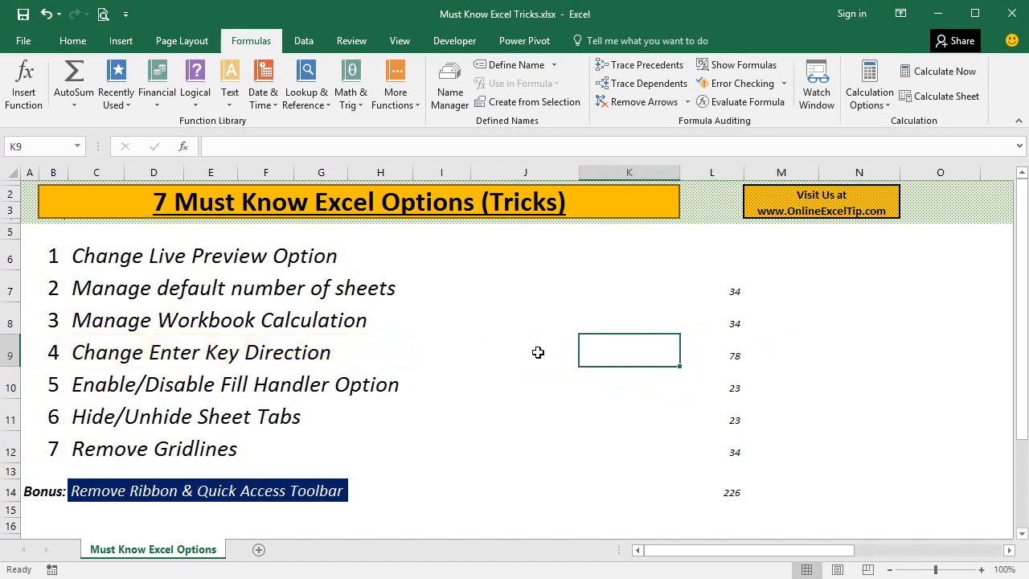
key("Left")
key("Left")
key("Up")
key("Up")
key("Up")
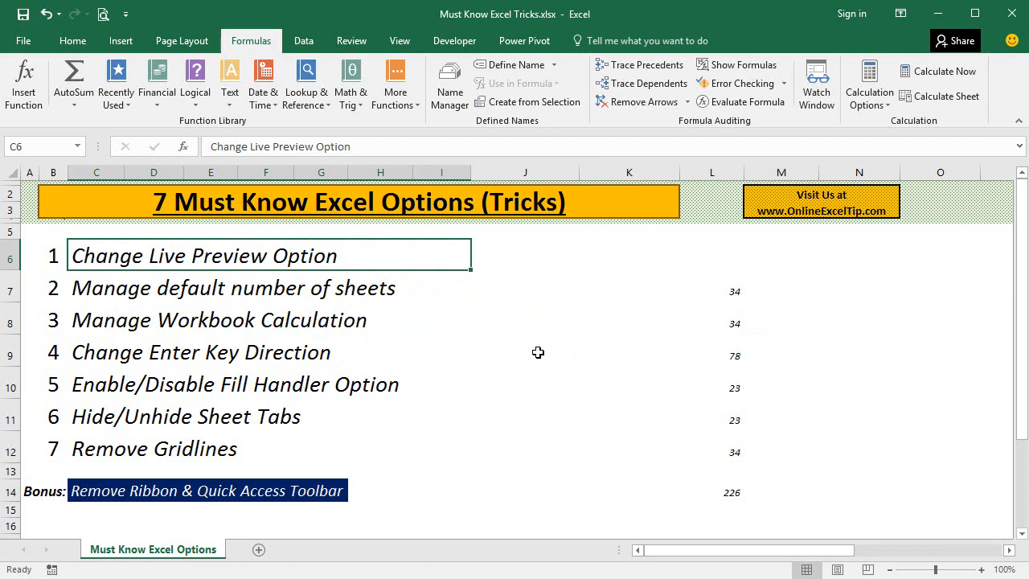
- Set the direction for moving the selection after Enter to Right in the advanced editing options
left_click(25, 45)
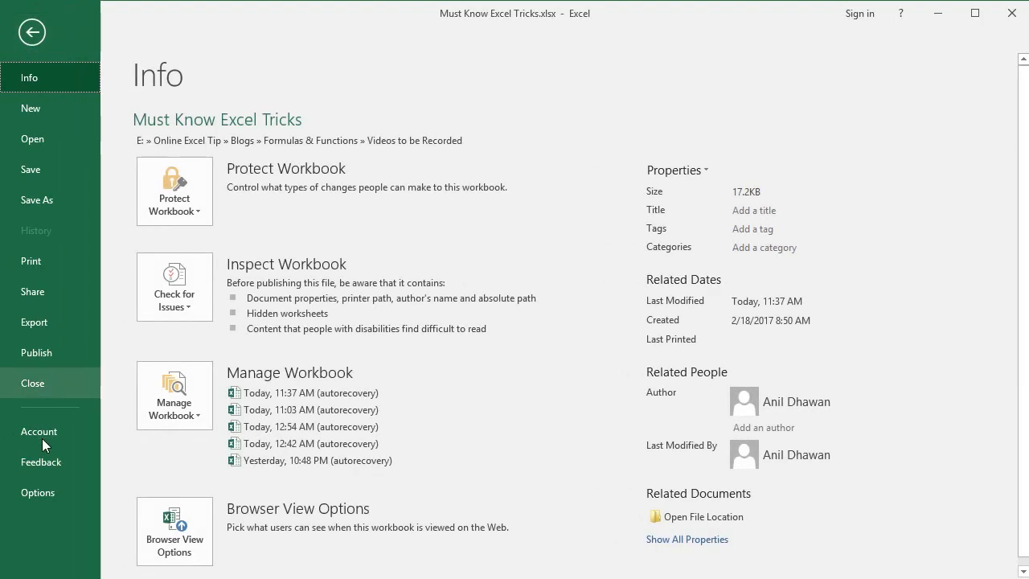
left_click(44, 493)
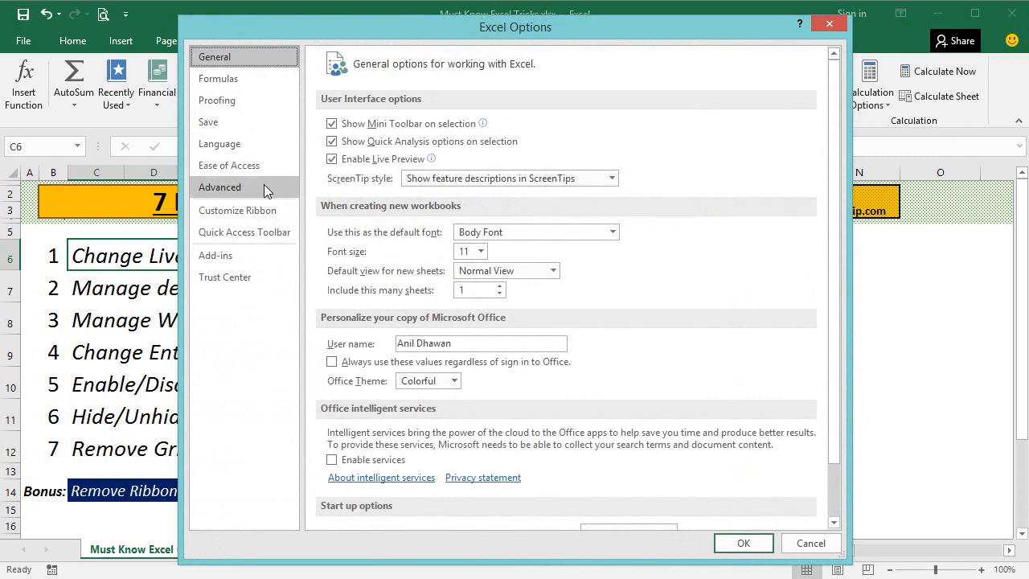
left_click(265, 186)
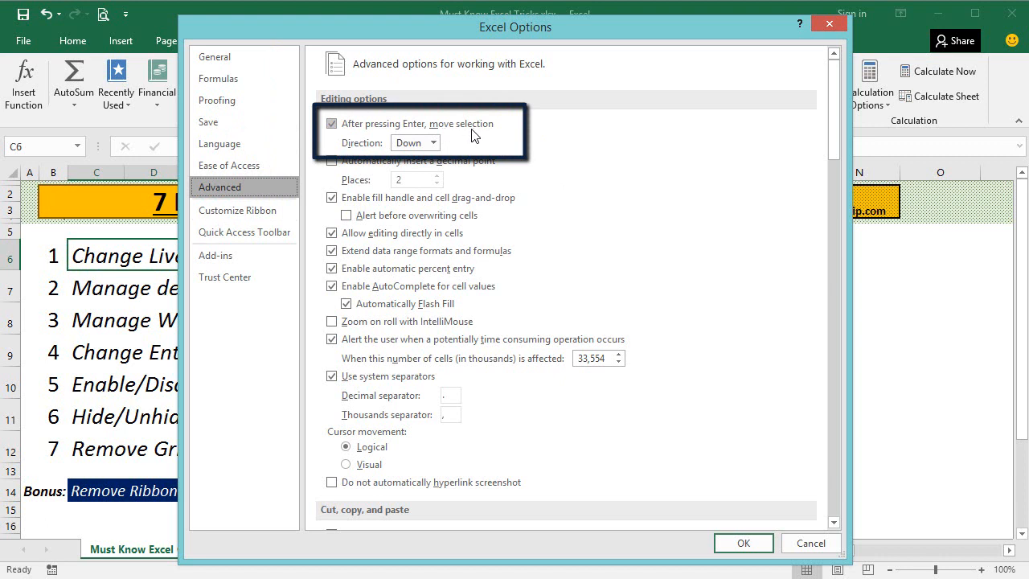
left_click(434, 144)
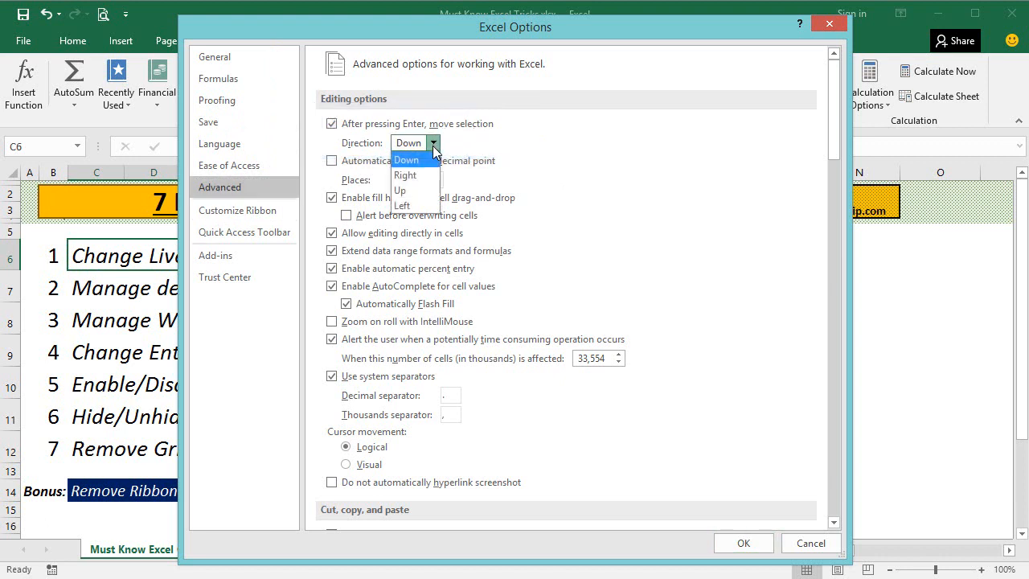
left_click(423, 180)
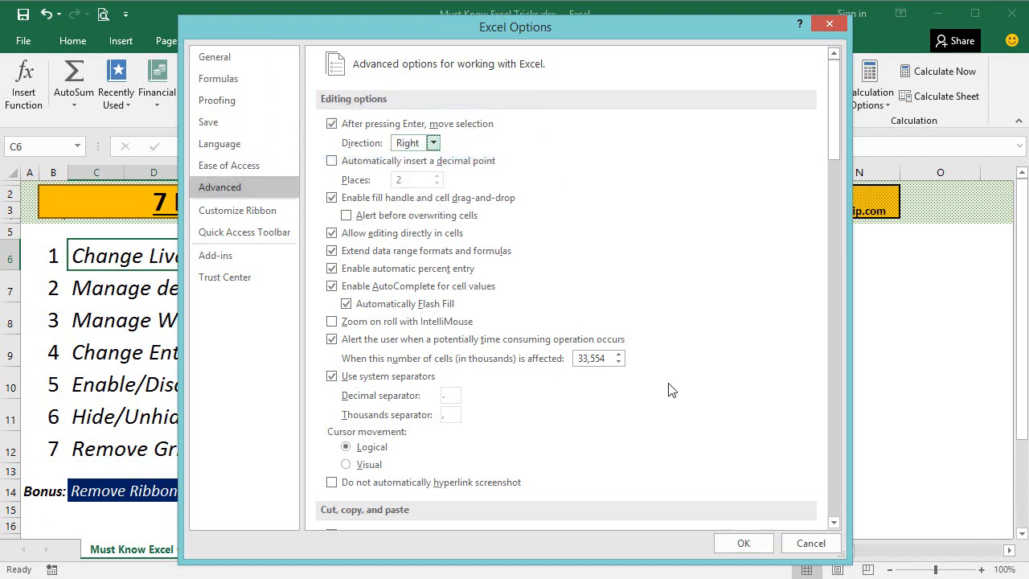
left_click(743, 545)
- Test the new Enter direction by advancing the selection along row 9 from J9 to O9
left_click(502, 337)
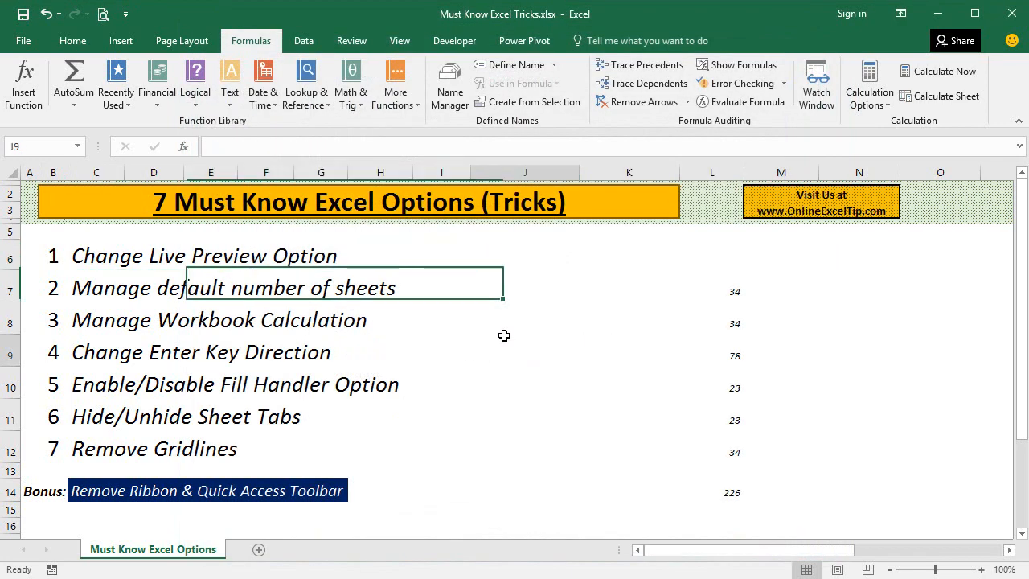
key("Return")
key("Return")
key("Return")
key("Return")
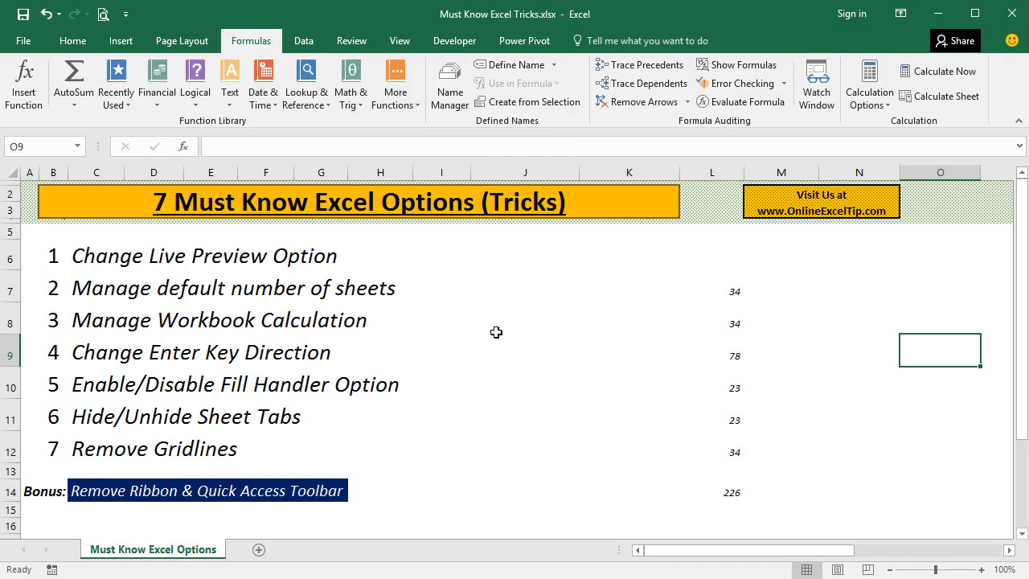
- Set the direction for moving the selection after Enter back to Down in the advanced editing options
key("alt+f")
key("t")
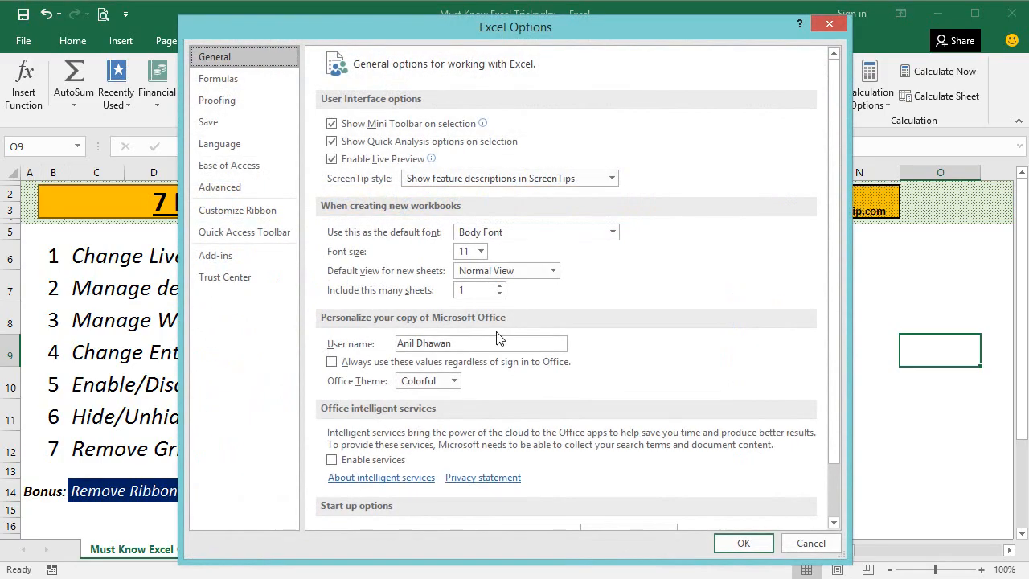
left_click(268, 188)
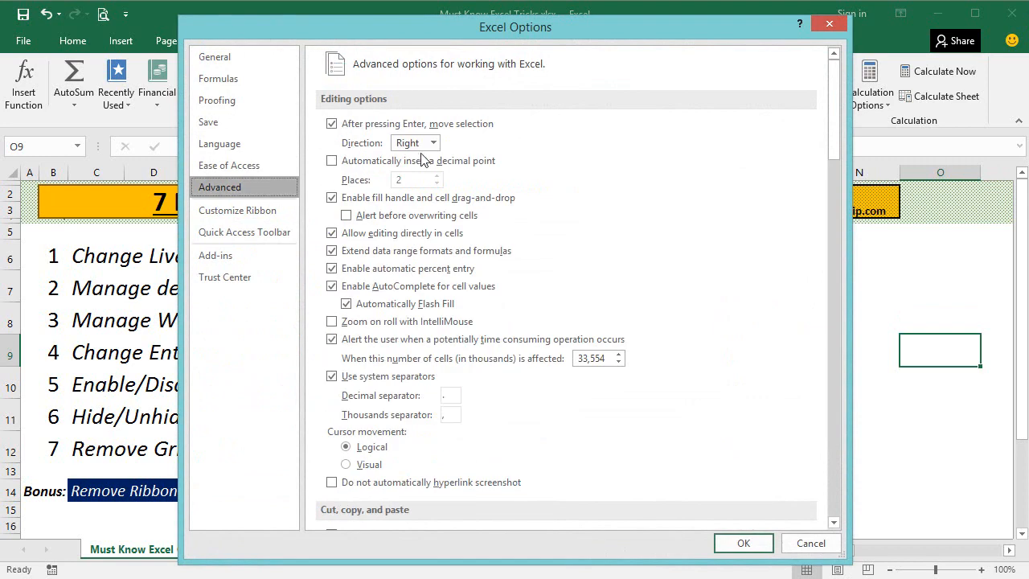
left_click(423, 147)
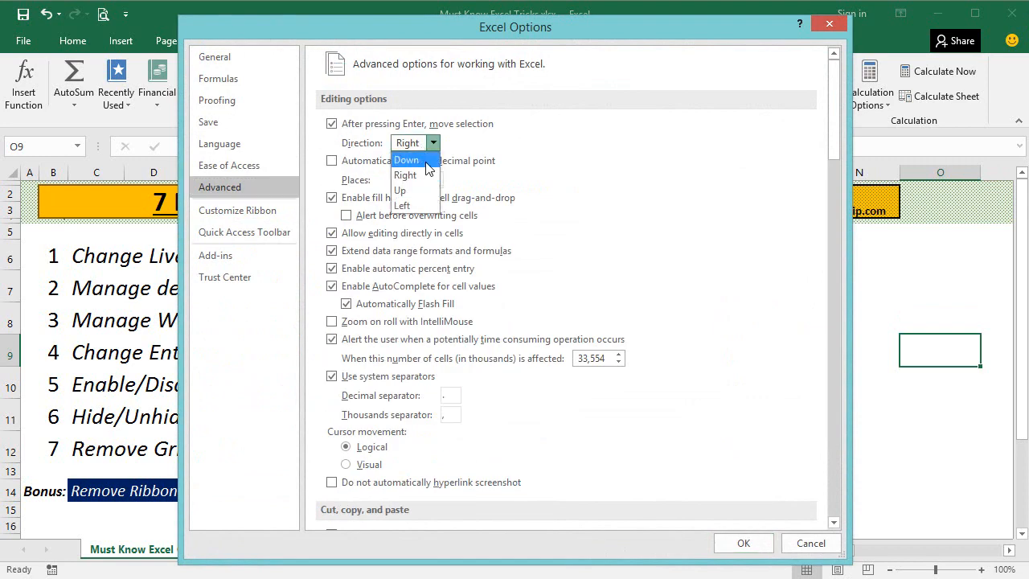
left_click(427, 166)
left_click(744, 544)
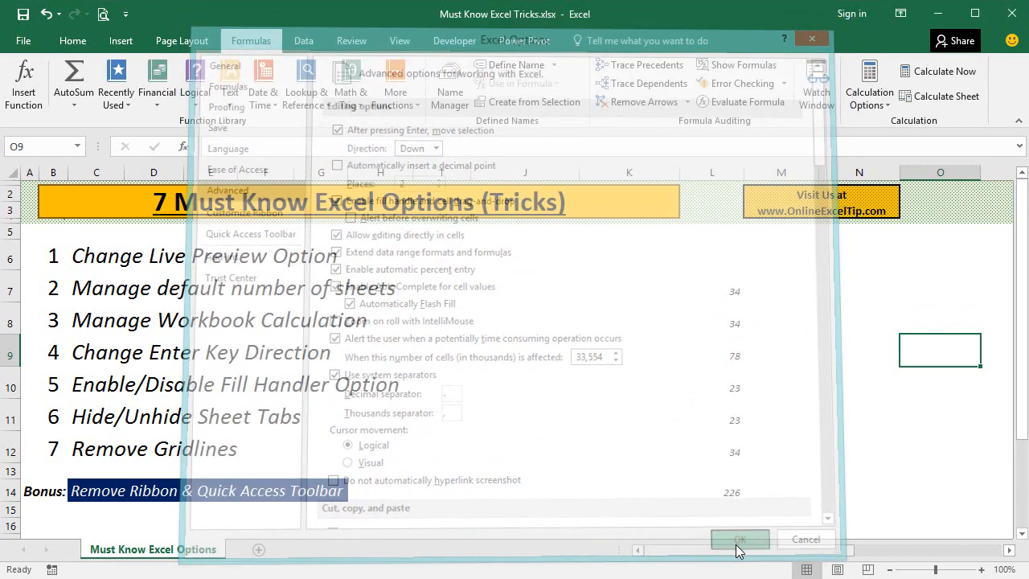
- Test the restored Enter direction by advancing the selection within column O from O9 to O13
key("Return")
key("Return")
key("Return")
key("Return")
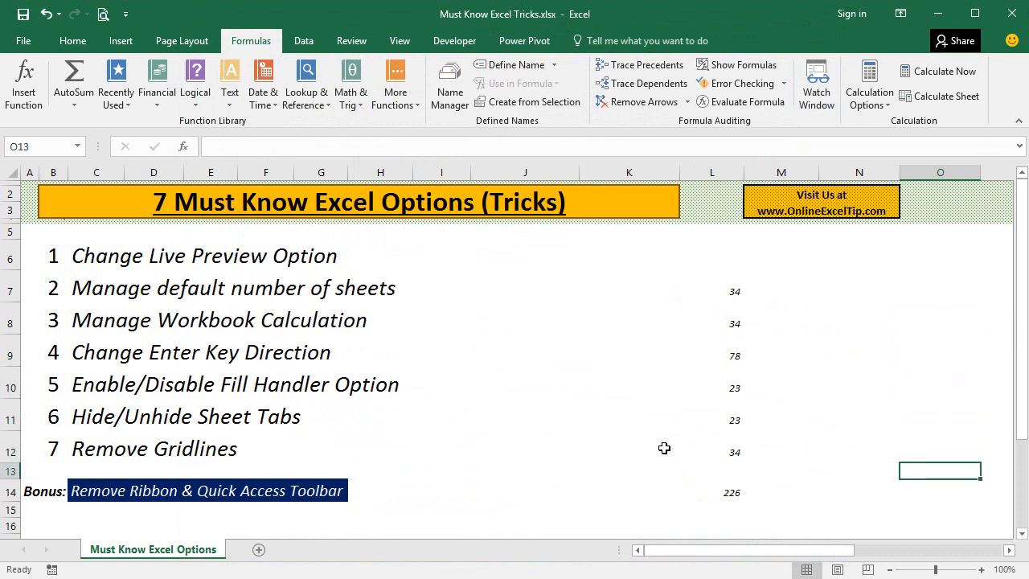
- Clear the range L7:L16 and enter 1, 2 and 3 in cells L7, L8 and L9
left_click_drag(695, 289, 735, 517)
key("Delete")
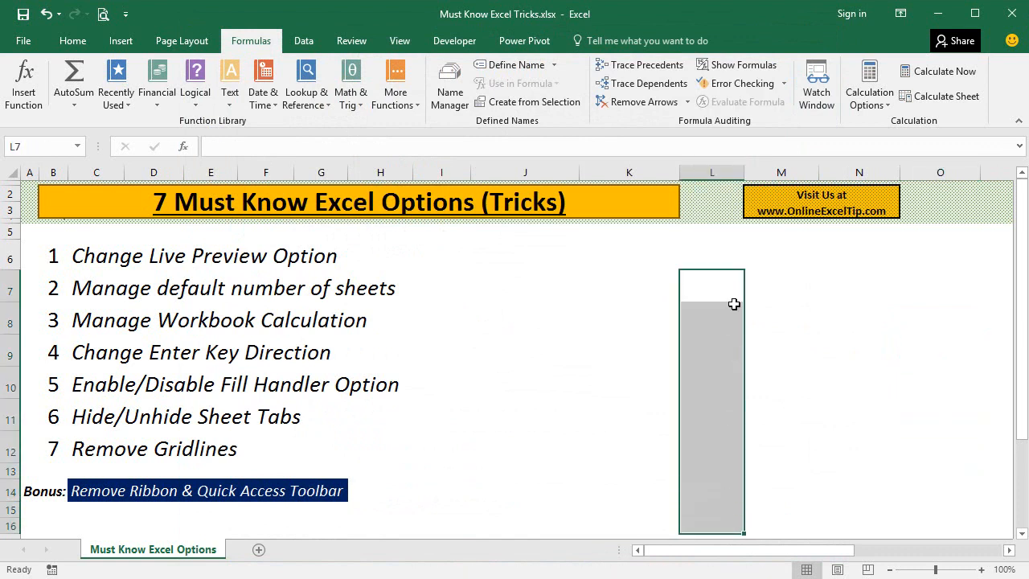
type("1")
key("Return")
type("2")
key("Return")
type("3")
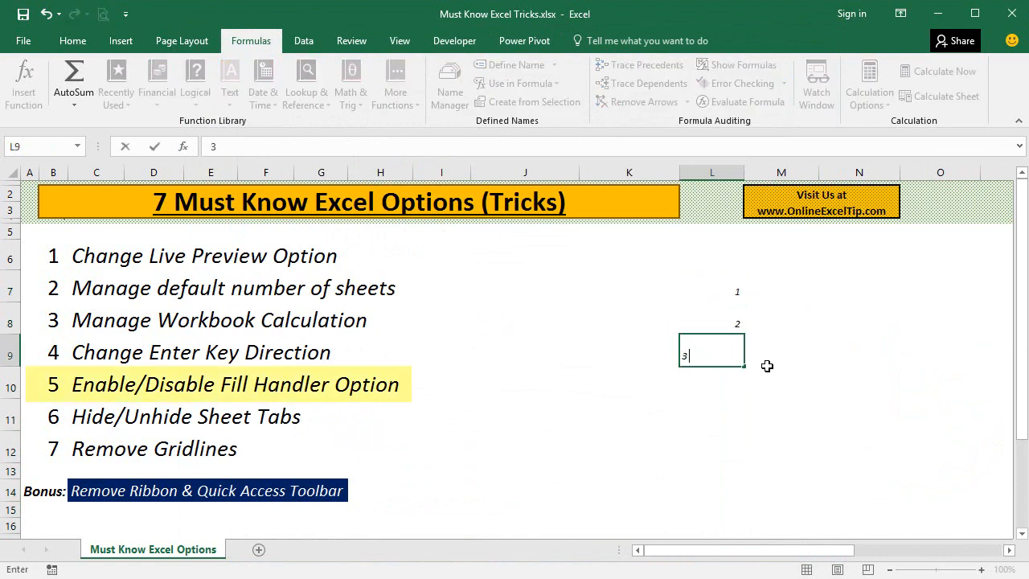
left_click(738, 323)
- Extend the number series in L7:L9 down to L12 with the fill handle
left_click_drag(730, 294, 742, 361)
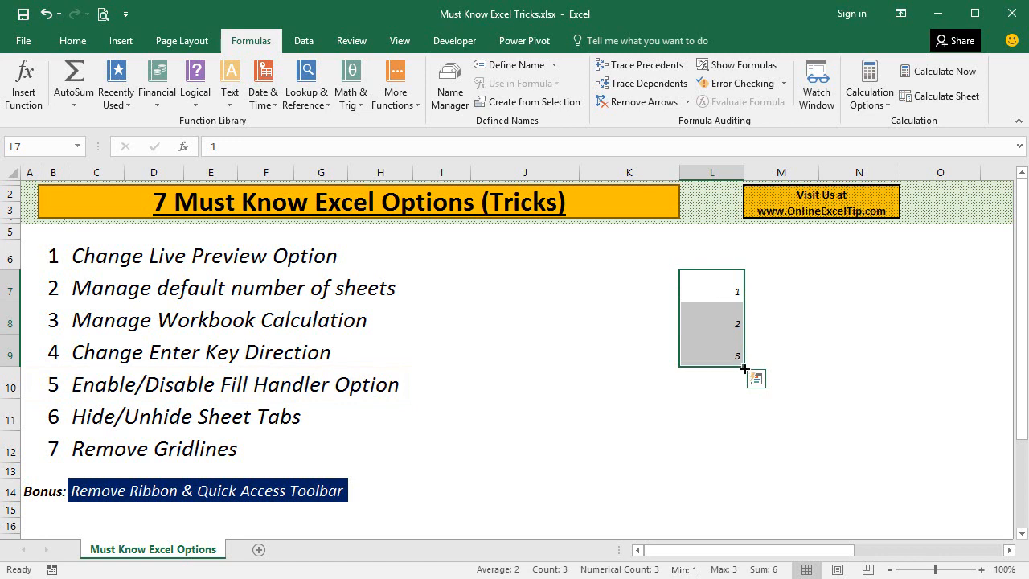
left_click_drag(744, 367, 741, 458)
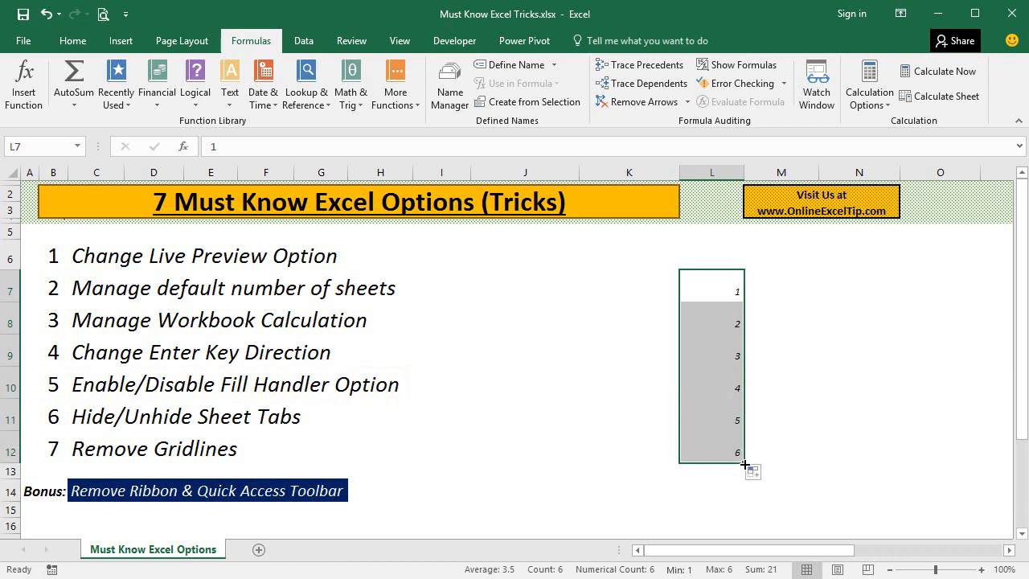
- Turn off "Enable fill handle and cell drag-and-drop" in the advanced editing options and deselect the number series
left_click(23, 40)
left_click(46, 489)
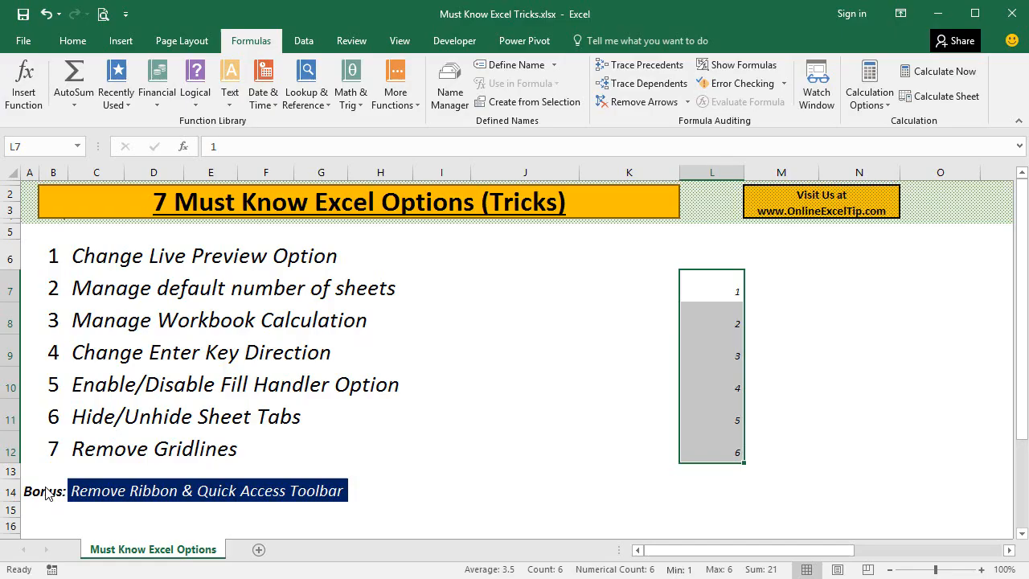
left_click(253, 186)
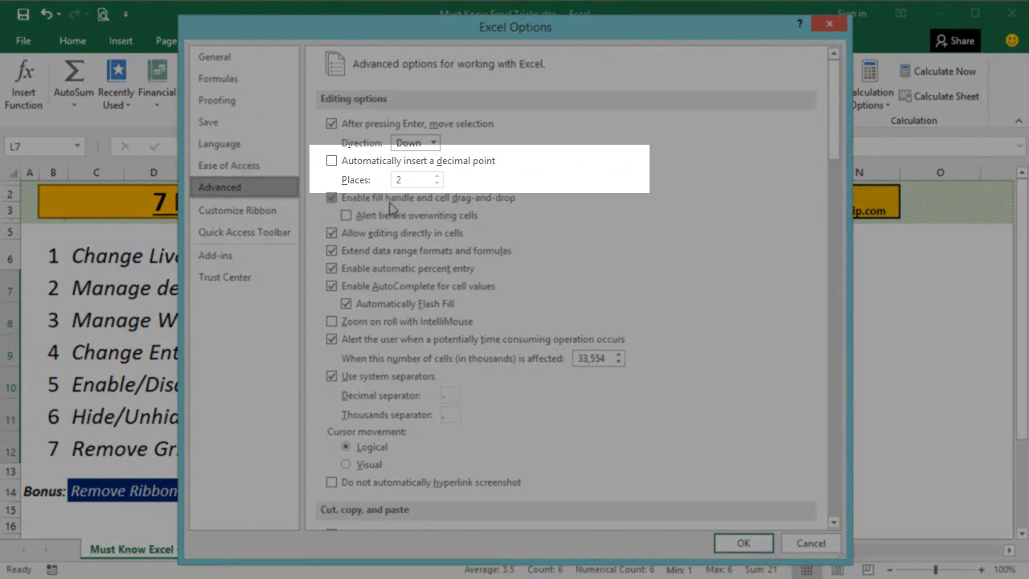
left_click(430, 204)
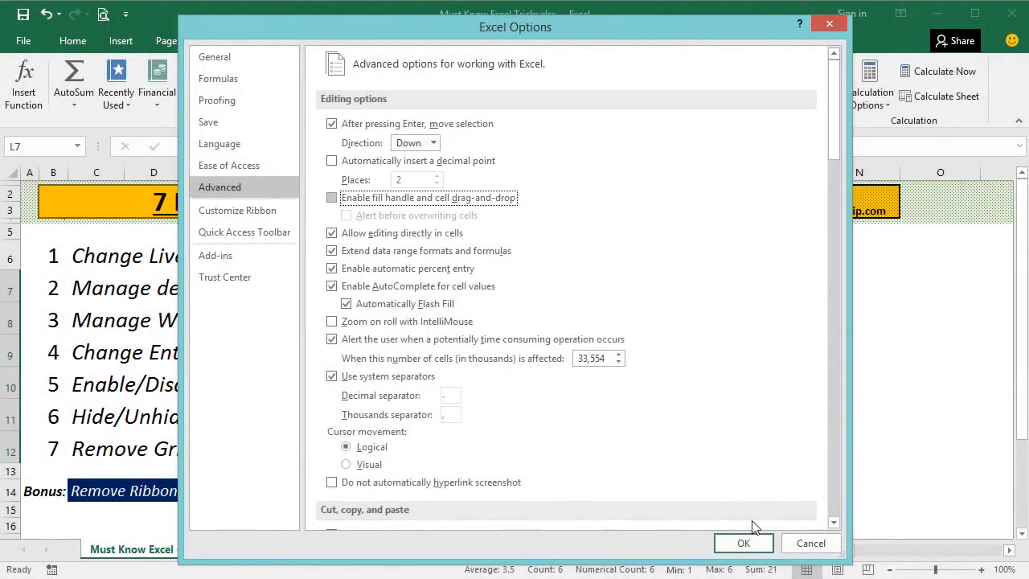
left_click(749, 544)
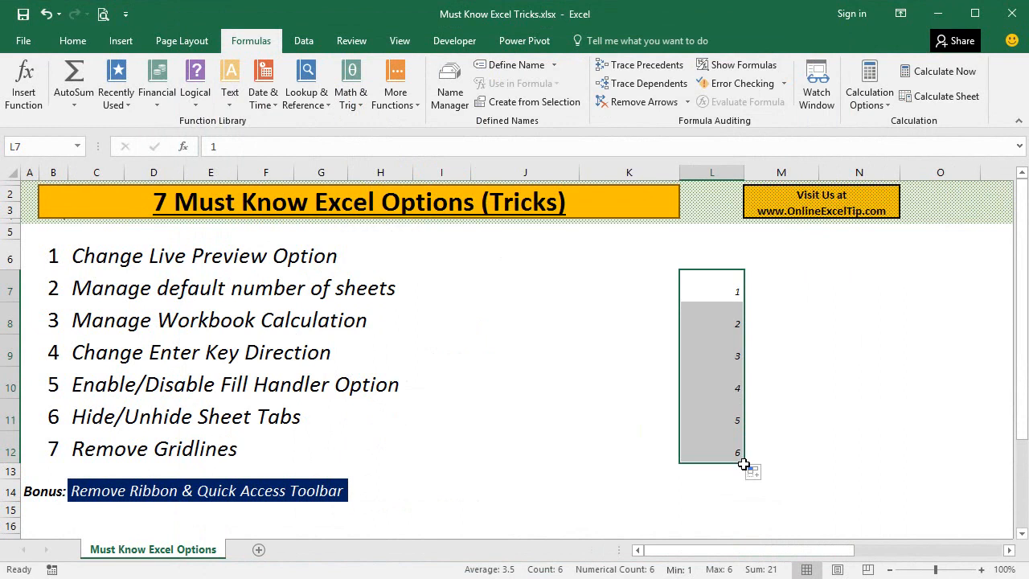
left_click(744, 344)
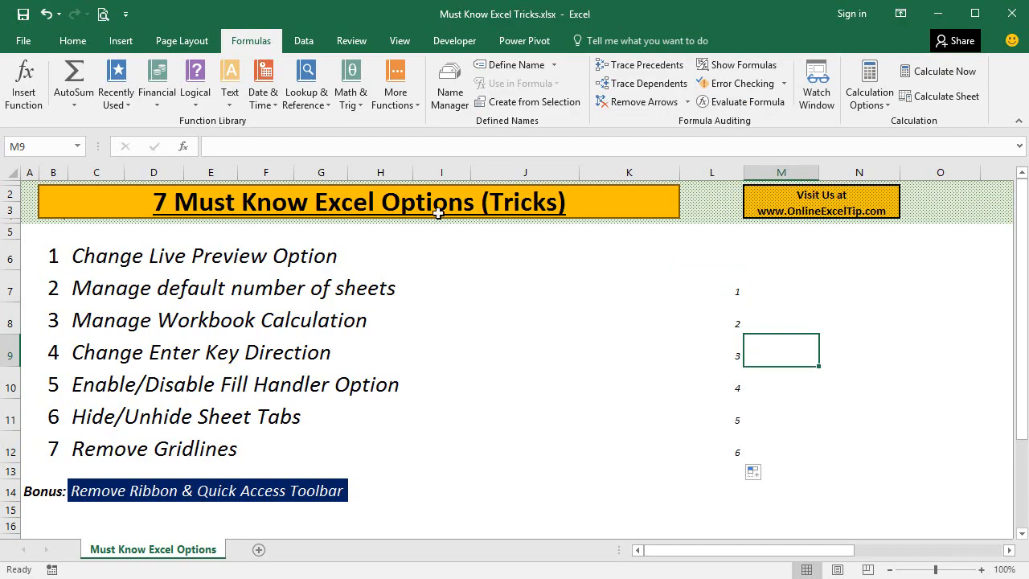
- Turn on "Enable fill handle and cell drag-and-drop" in the advanced options, and test it by moving L9 to M8 and filling down to M10
left_click(33, 35)
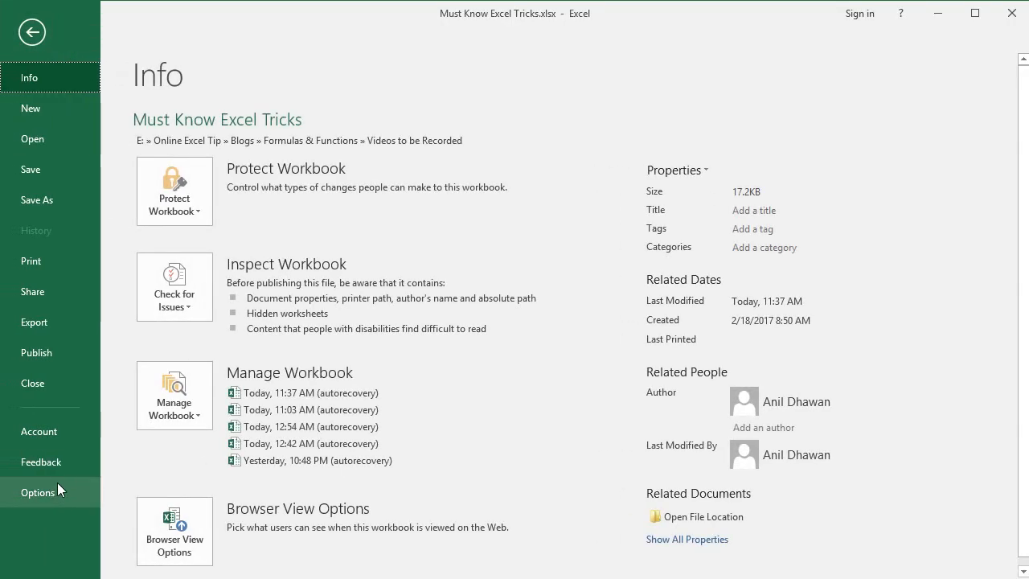
left_click(39, 492)
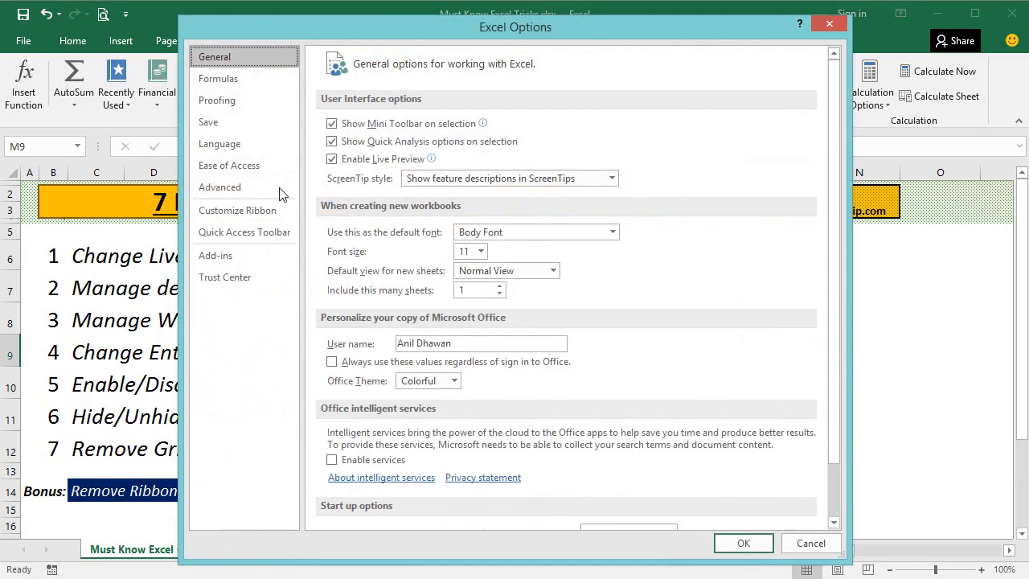
left_click(274, 190)
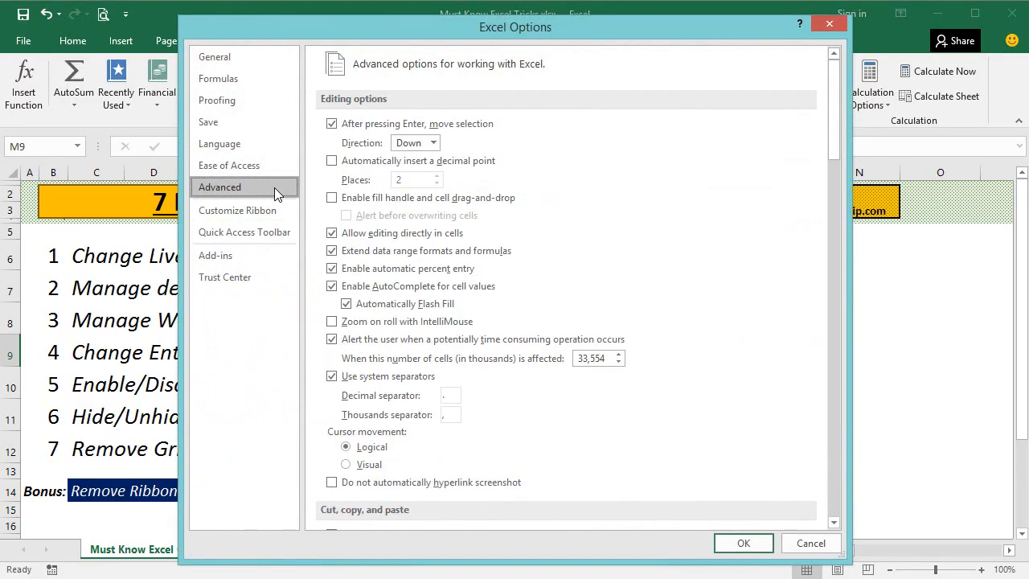
left_click(383, 204)
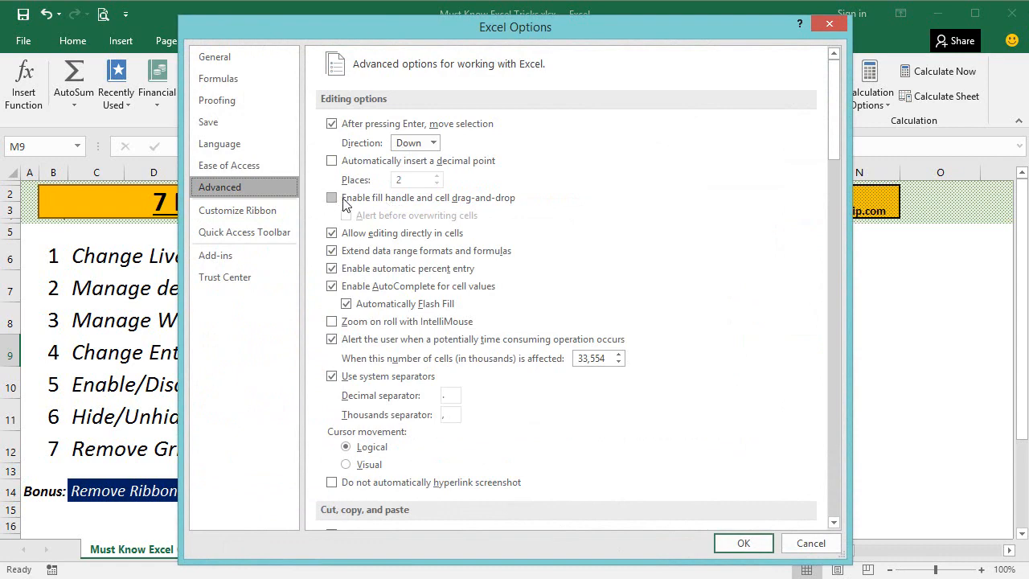
left_click(405, 200)
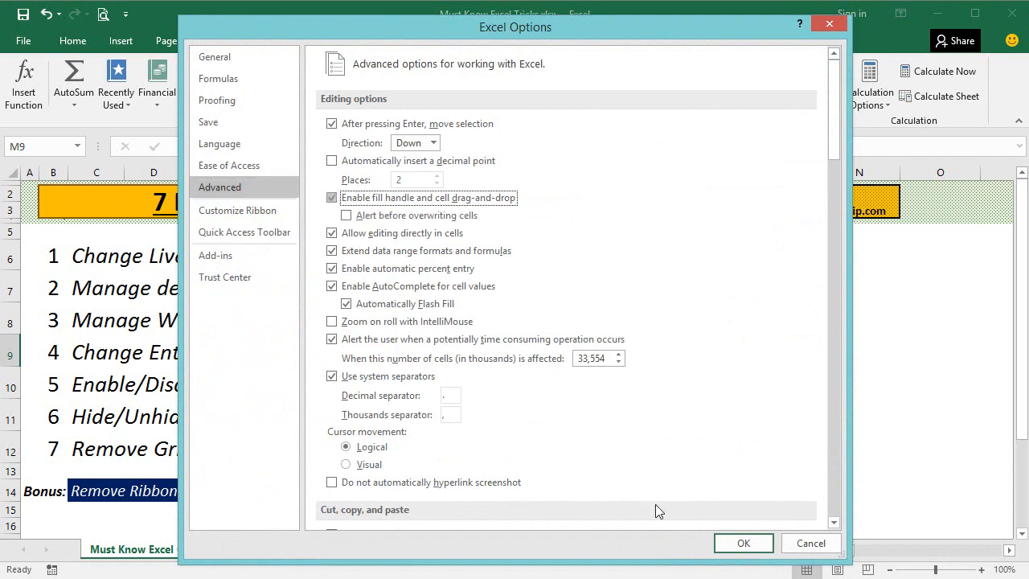
left_click(750, 541)
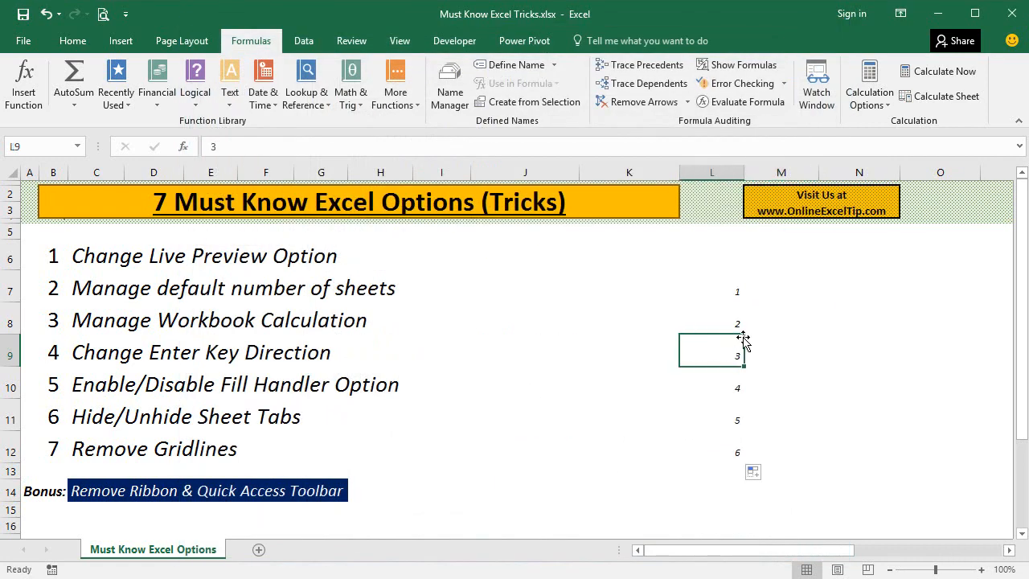
left_click_drag(744, 337, 821, 396)
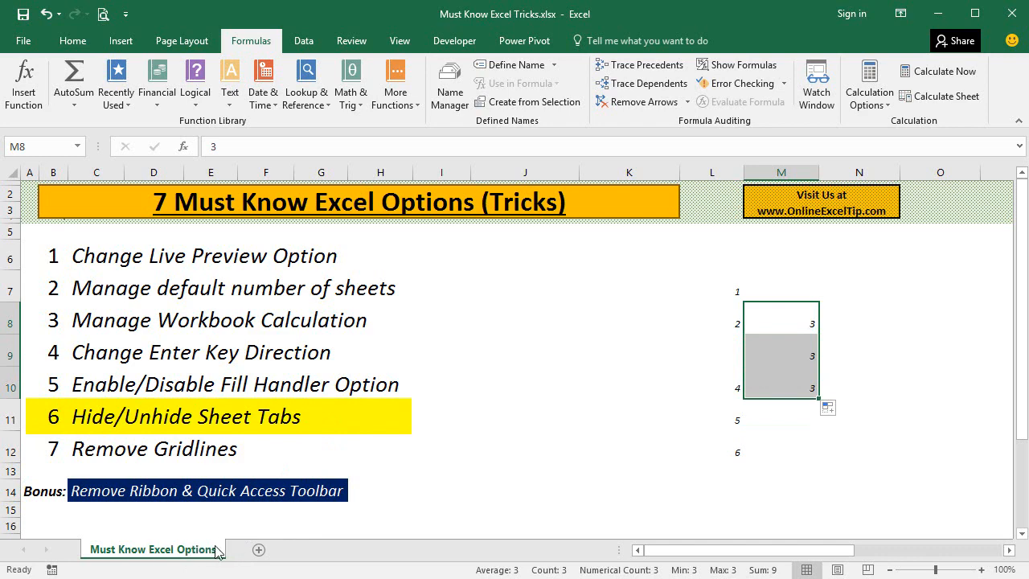
- Turn off "Show sheet tabs" in the advanced display options for the Must Know Excel Tricks workbook
left_click(26, 41)
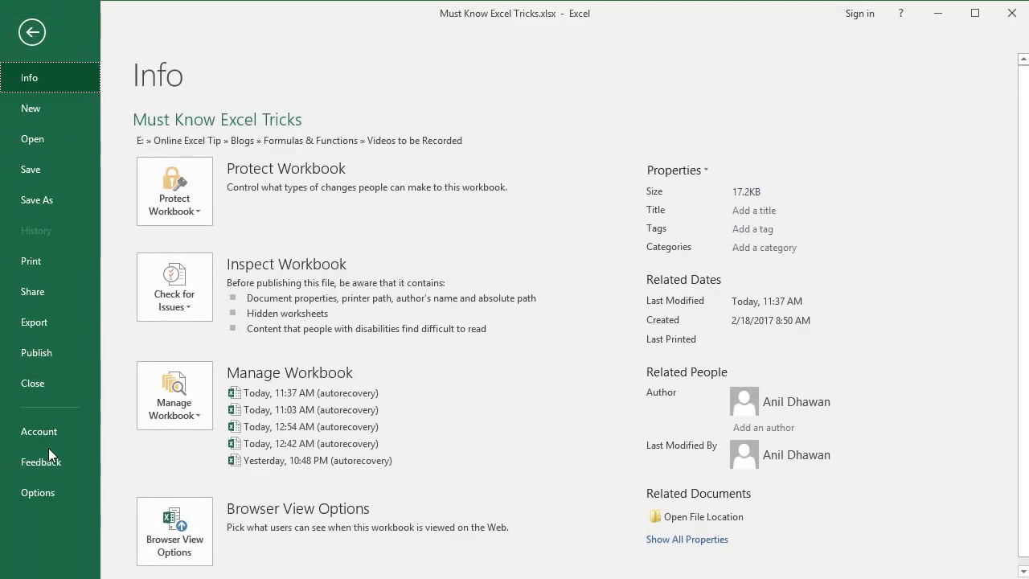
left_click(47, 486)
left_click(226, 187)
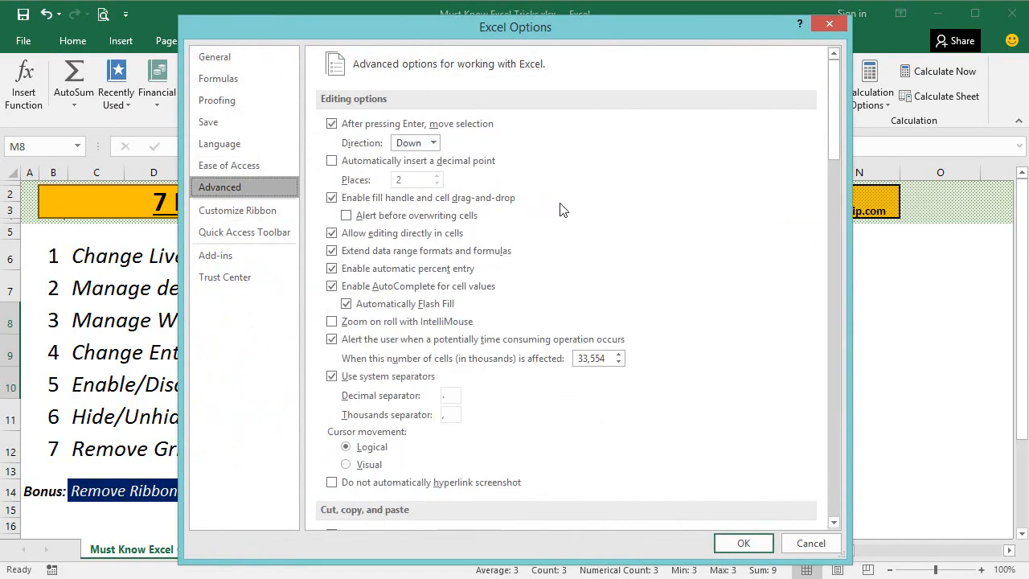
left_click_drag(830, 143, 823, 332)
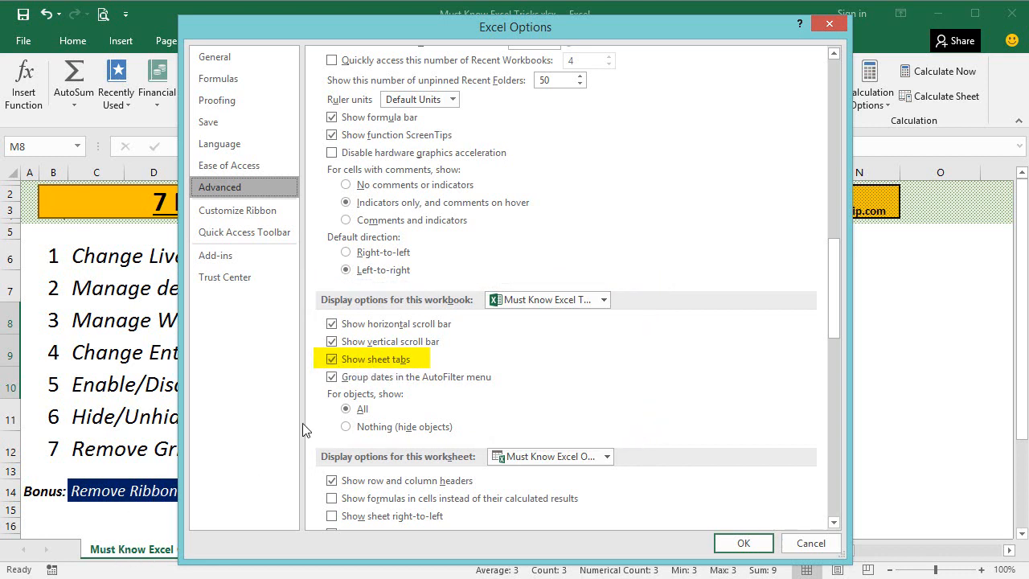
left_click(338, 364)
left_click(740, 543)
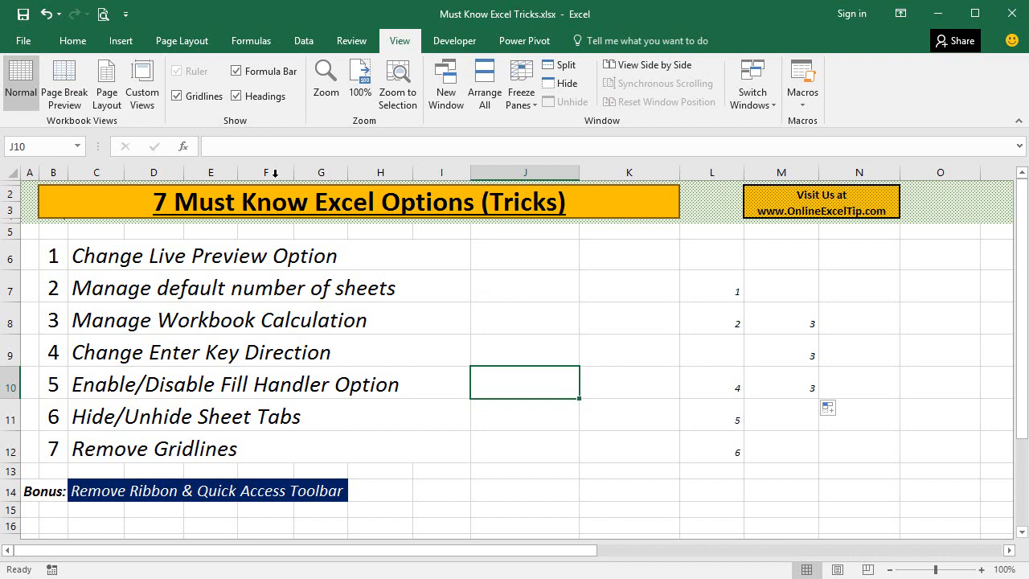
- Hide the worksheet's gridlines, and bring them back with "Show gridlines" in the advanced display options for this worksheet
left_click(191, 102)
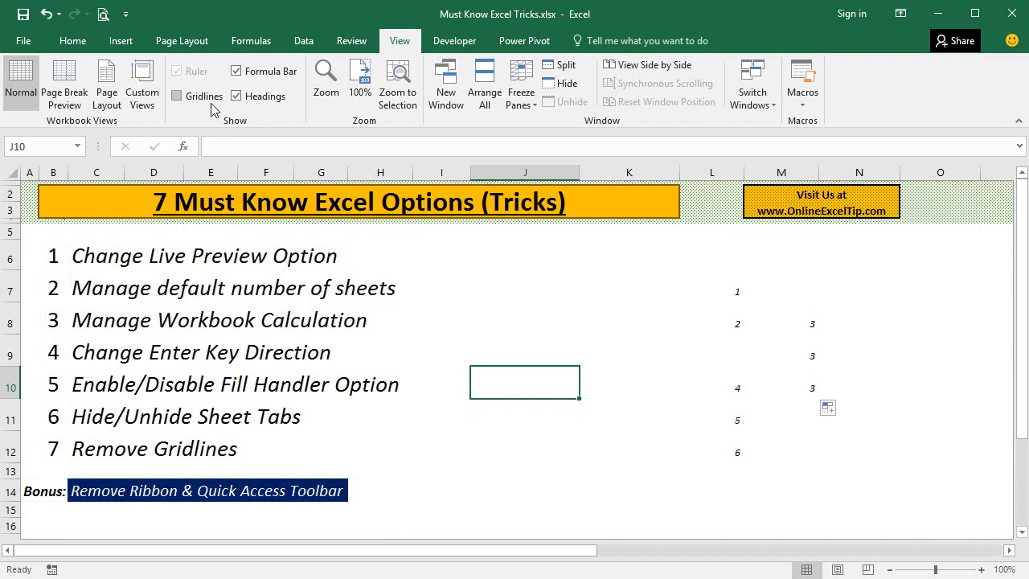
left_click(29, 41)
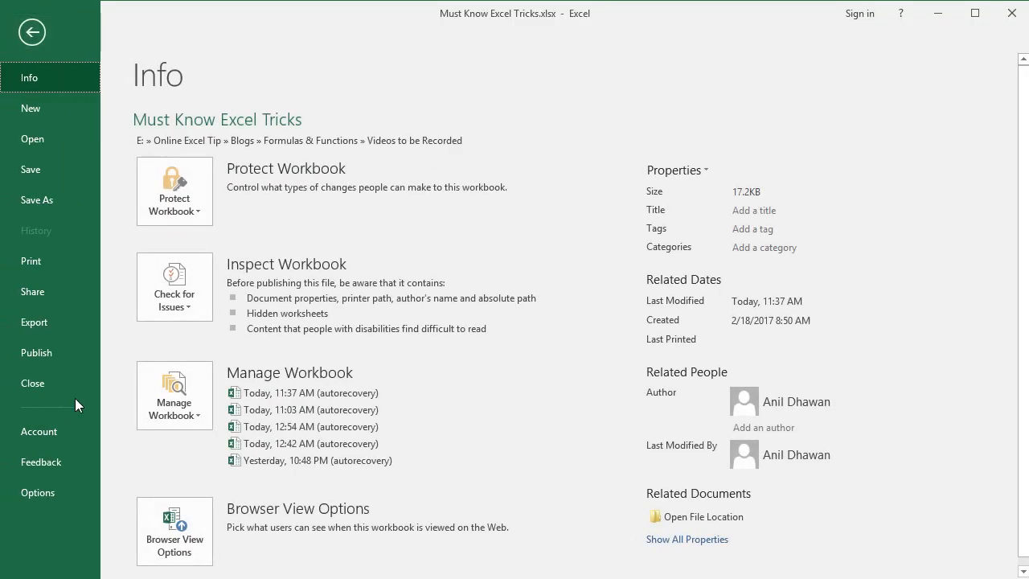
left_click(40, 490)
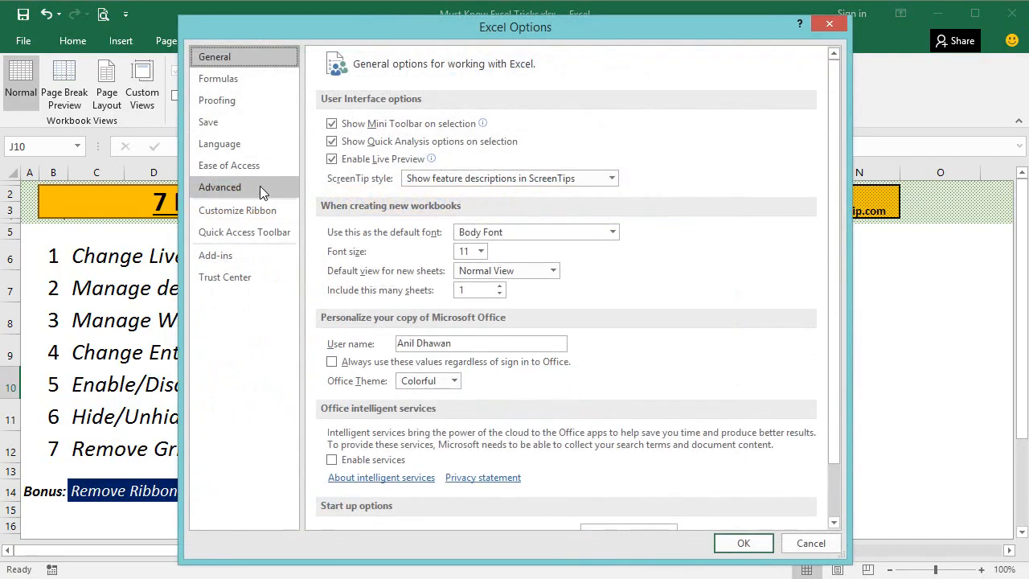
left_click(260, 188)
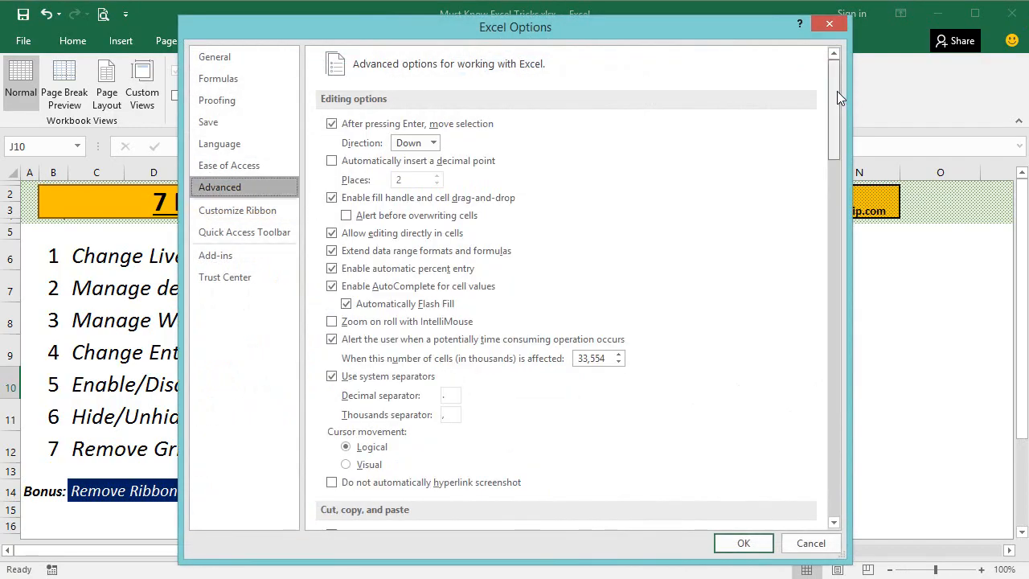
left_click_drag(836, 91, 821, 305)
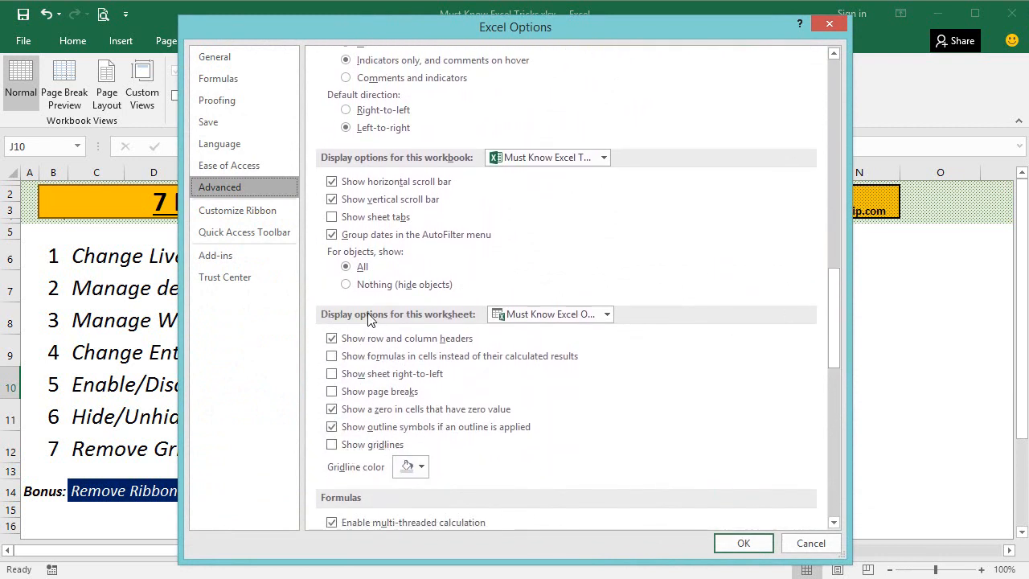
left_click(375, 448)
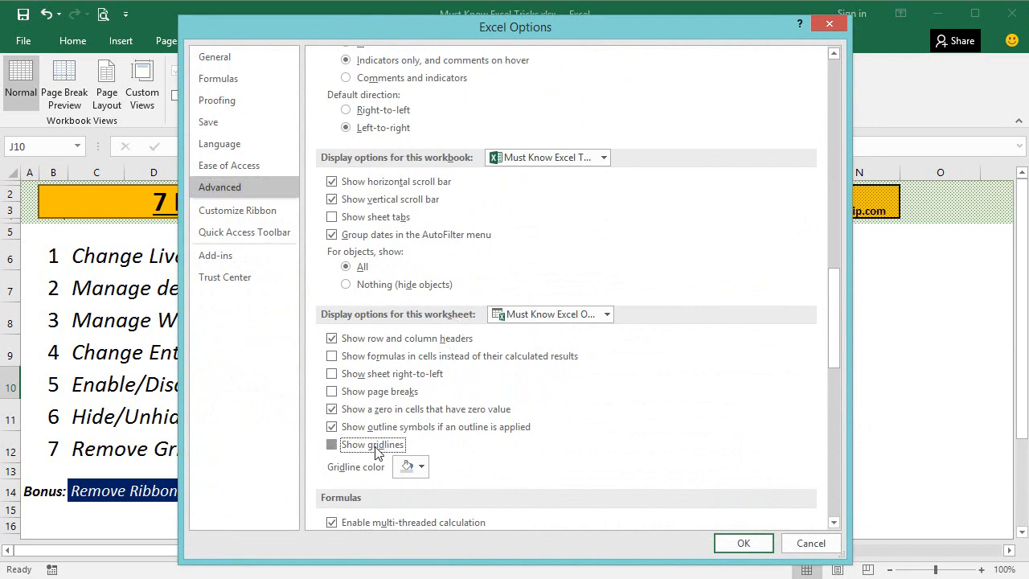
left_click(744, 543)
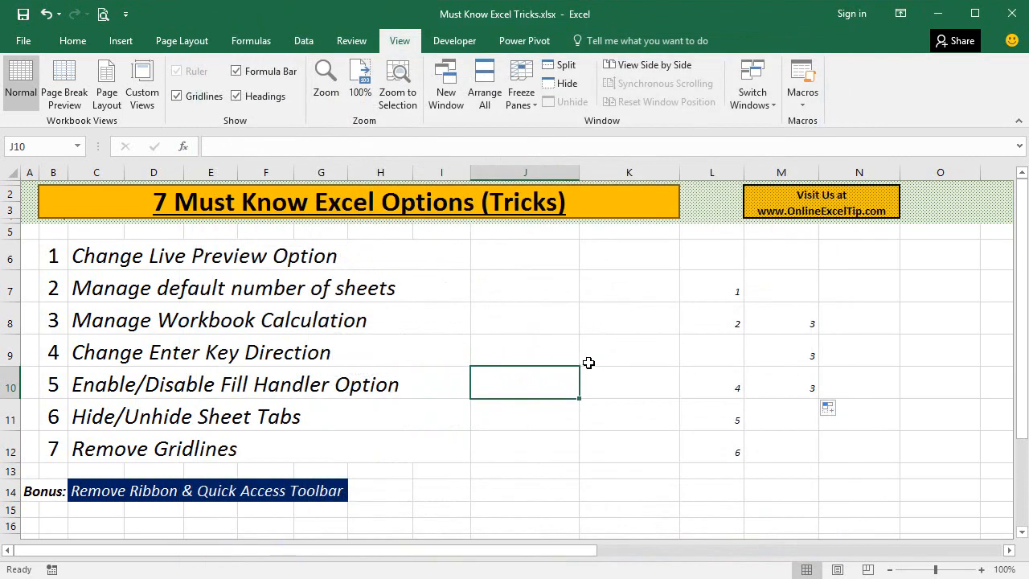
- Hide the gridlines on the current worksheet
left_click(178, 97)
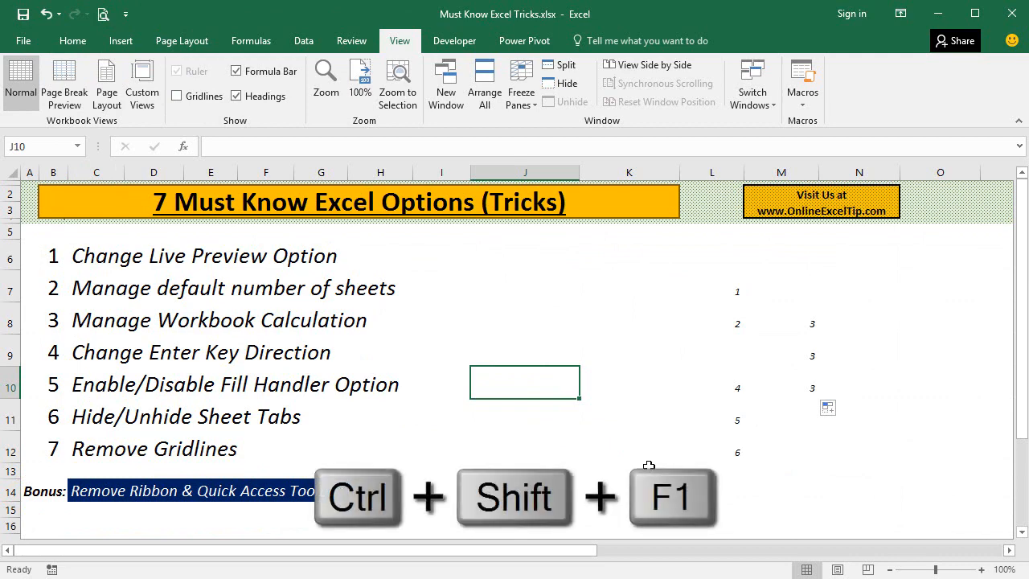
- Hide the ribbon and Quick Access Toolbar to view the sheet full screen, and restore them
key("ctrl+shift+F1")
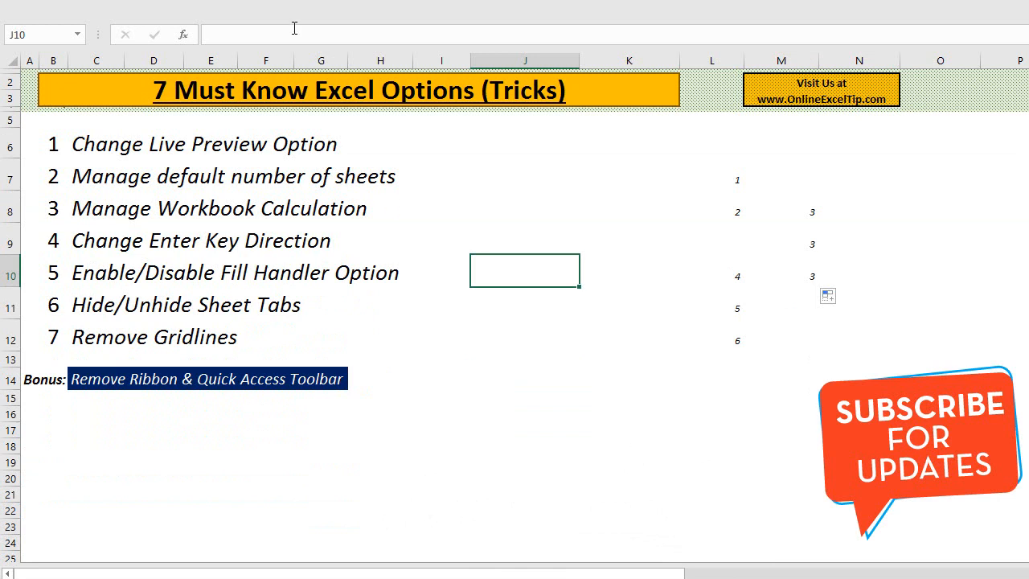
mouse_move(38, 8)
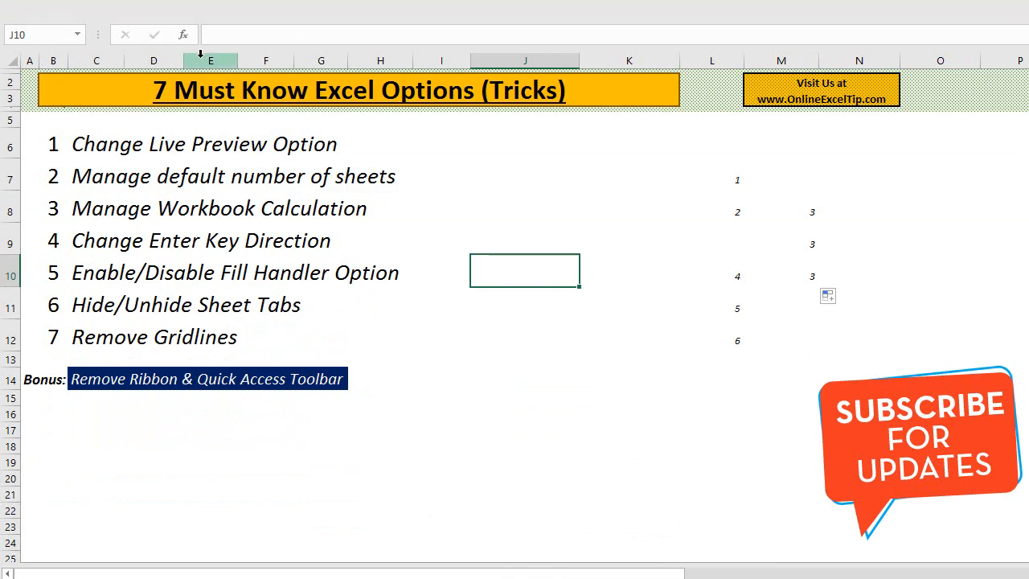
key("ctrl+shift+F1")
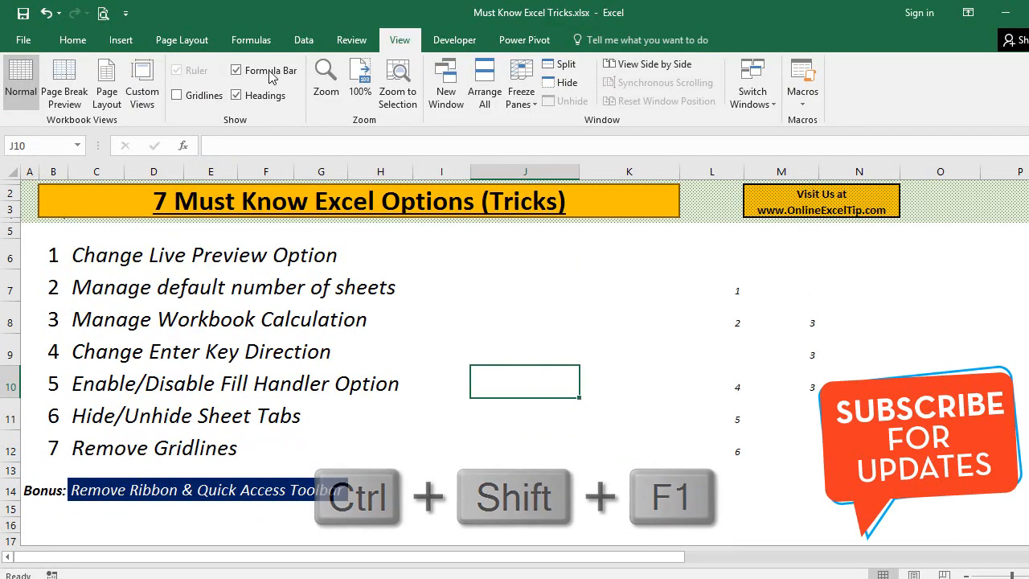
- Hide the formula bar and the row and column headings, and test the view by hiding and restoring the ribbon and Quick Access Toolbar
left_click(266, 72)
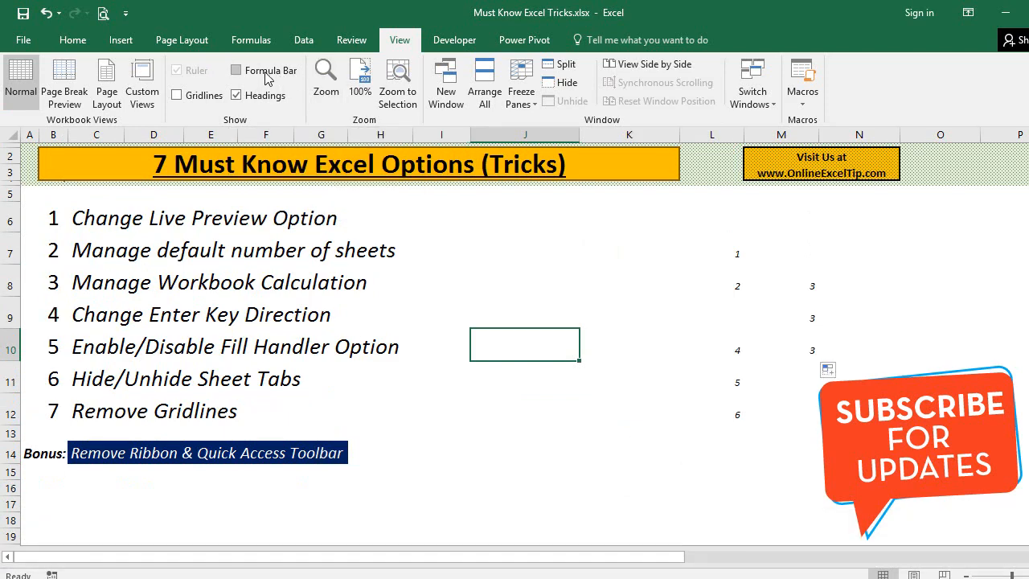
left_click(265, 97)
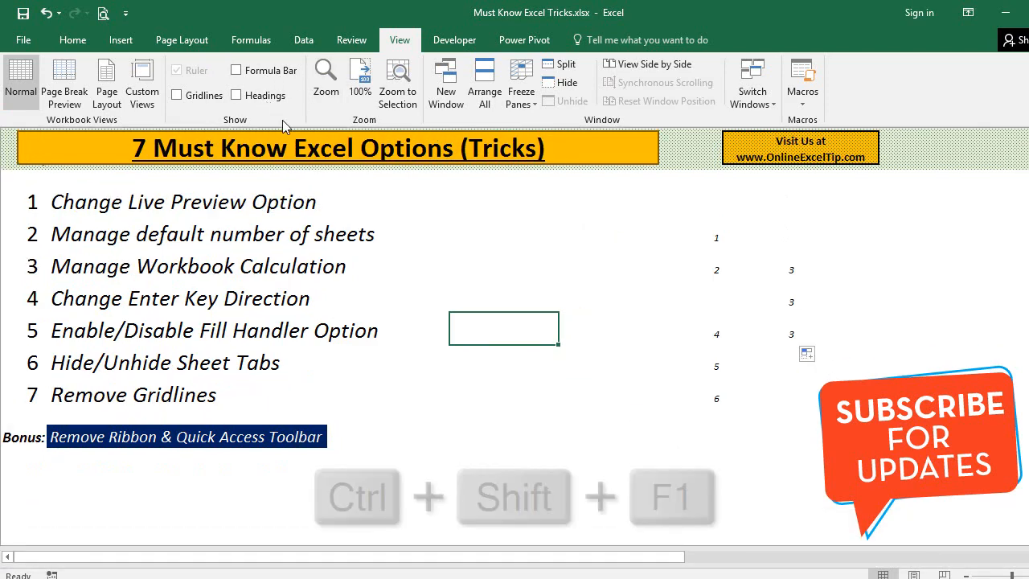
key("ctrl+shift+F1")
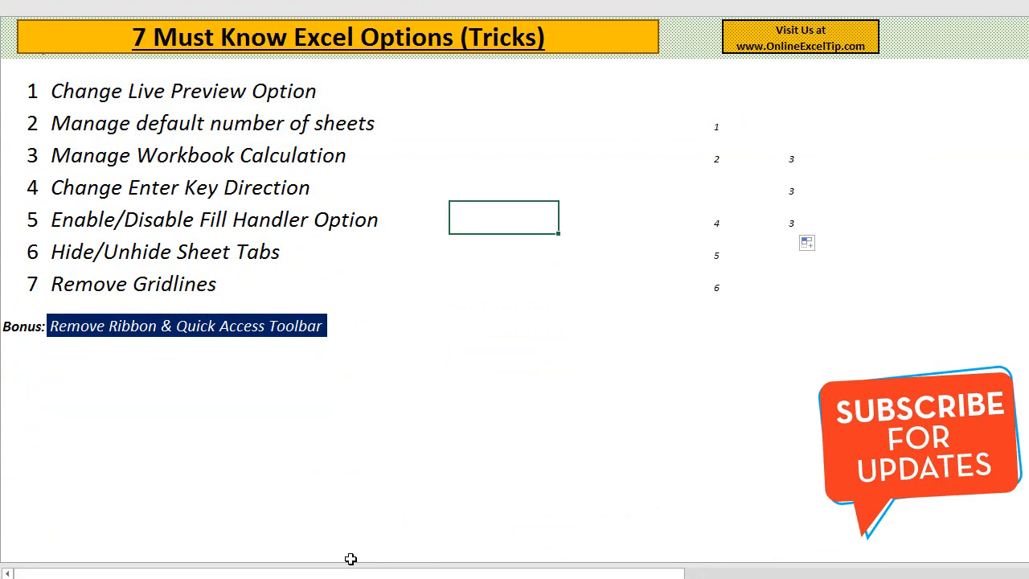
key("ctrl+shift+F1")
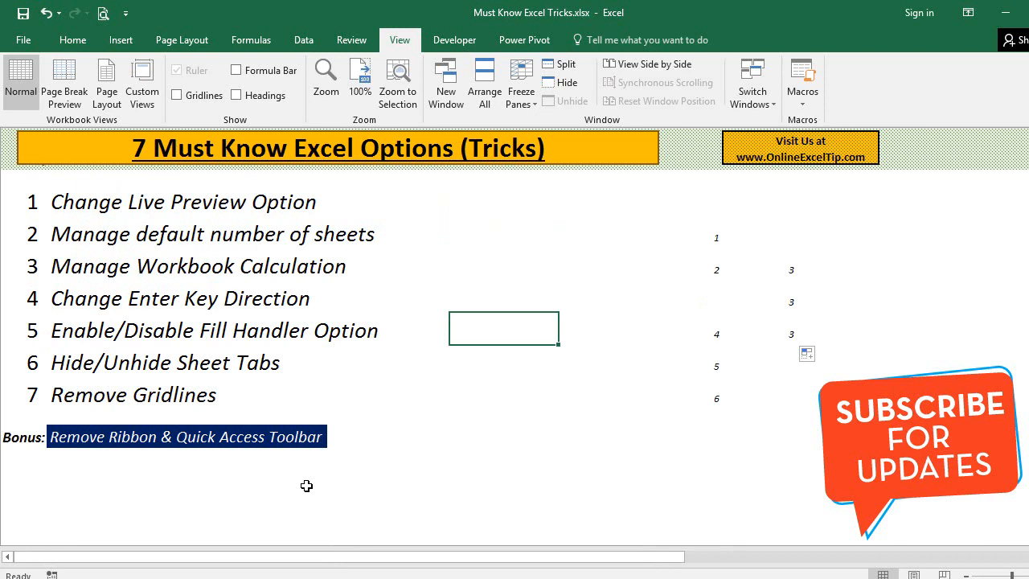
left_click(426, 486)
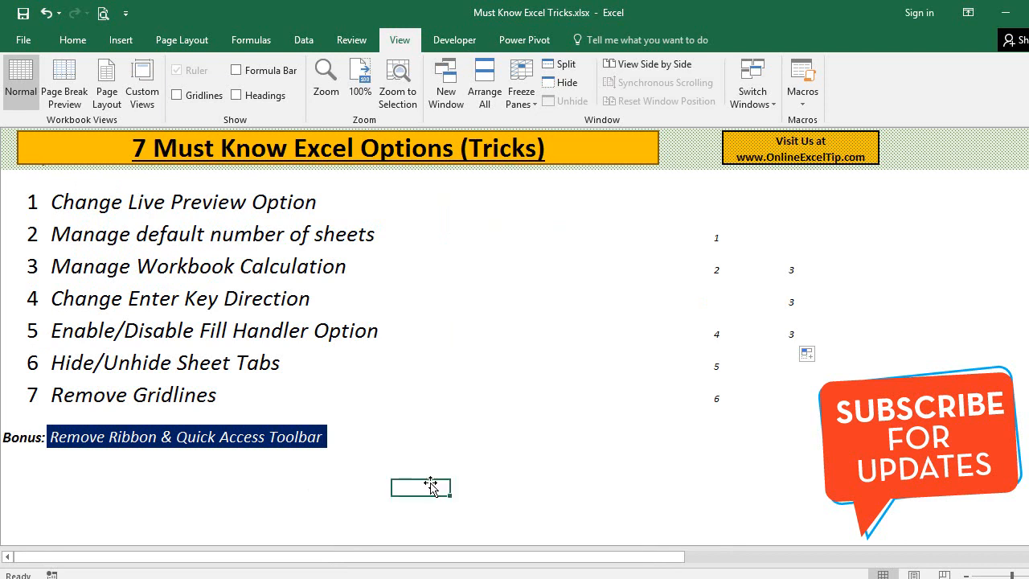